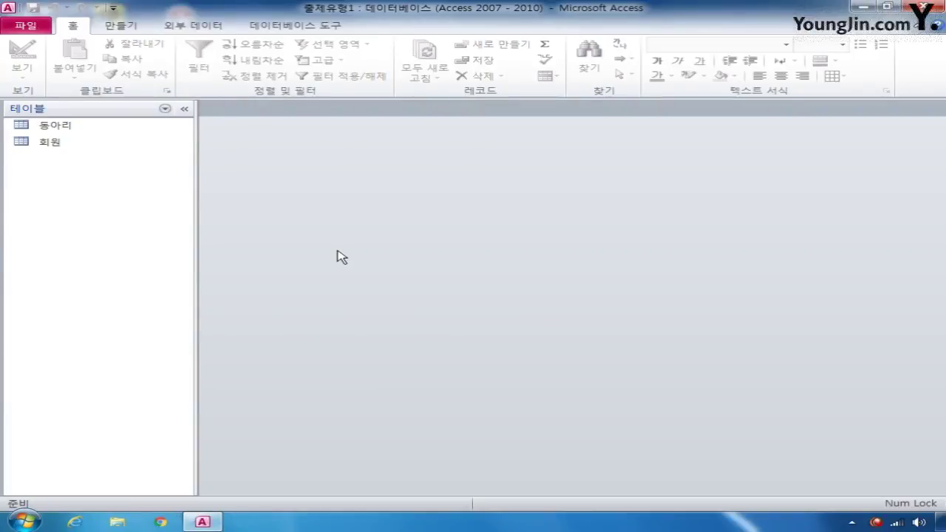
Step: Open the 회원 table in Design View and show the lookup properties of the 동아리코드 field
{"action": "left_click", "coordinate": [56, 145]}
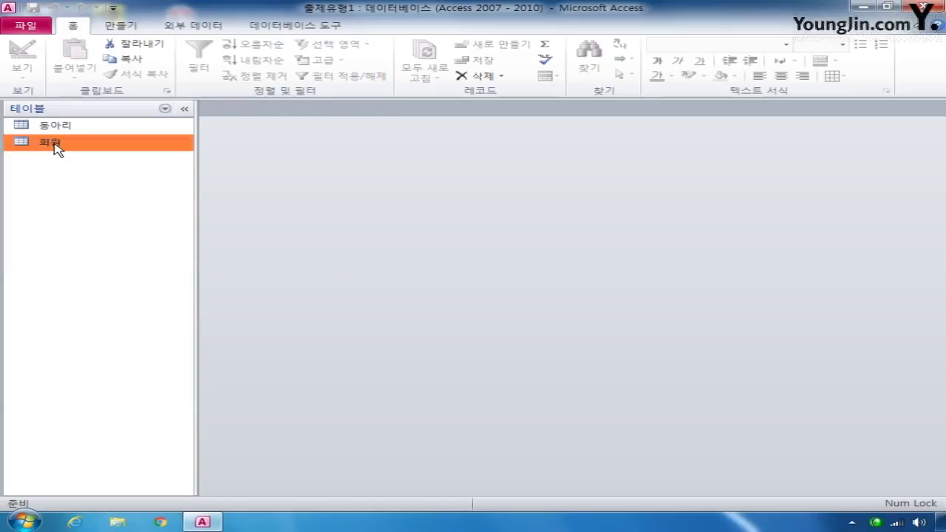
{"action": "right_click", "coordinate": [55, 146]}
{"action": "left_click", "coordinate": [68, 168]}
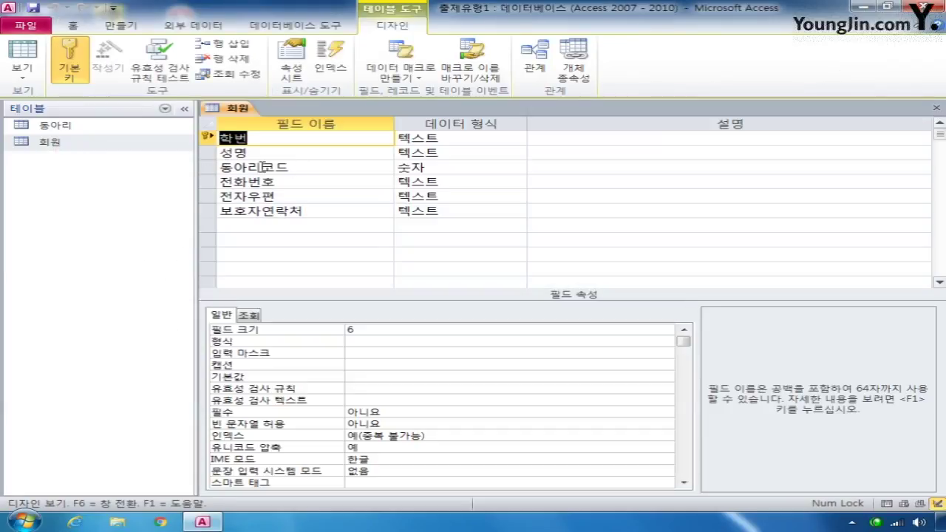
{"action": "left_click", "coordinate": [207, 170]}
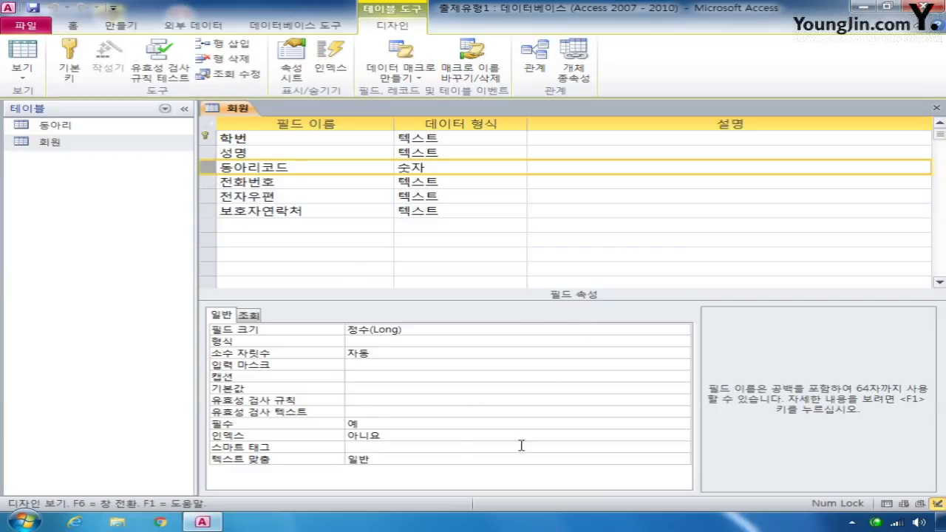
{"action": "left_click", "coordinate": [248, 316]}
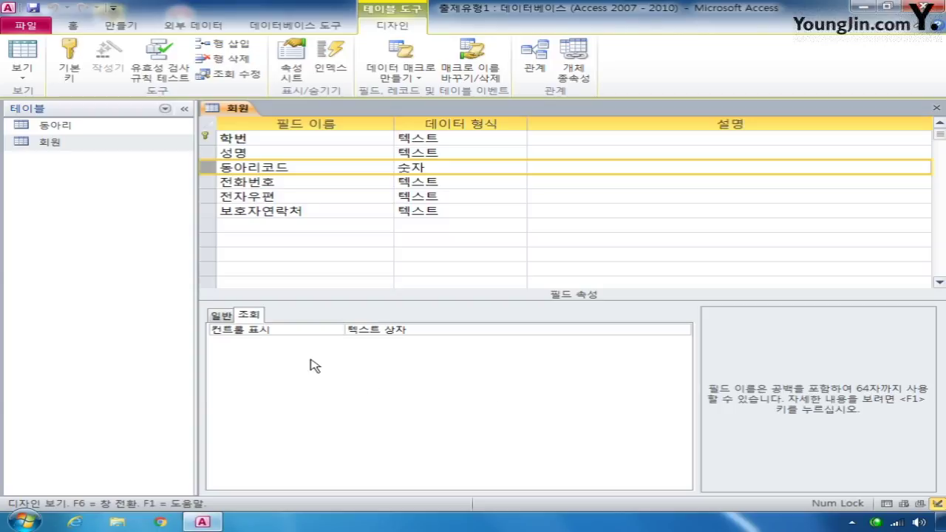
Step: Check the records of the 동아리 table in its datasheet and close it again
{"action": "double_click", "coordinate": [69, 125]}
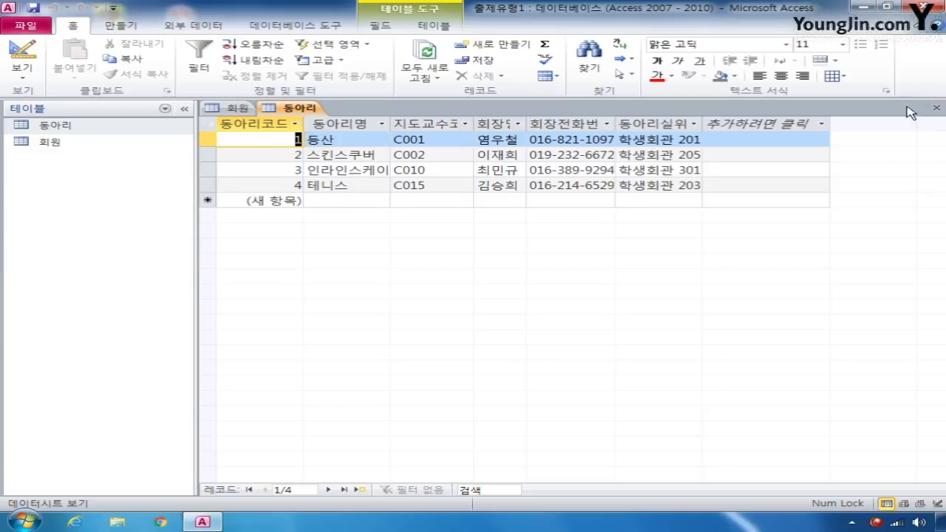
{"action": "left_click", "coordinate": [936, 109]}
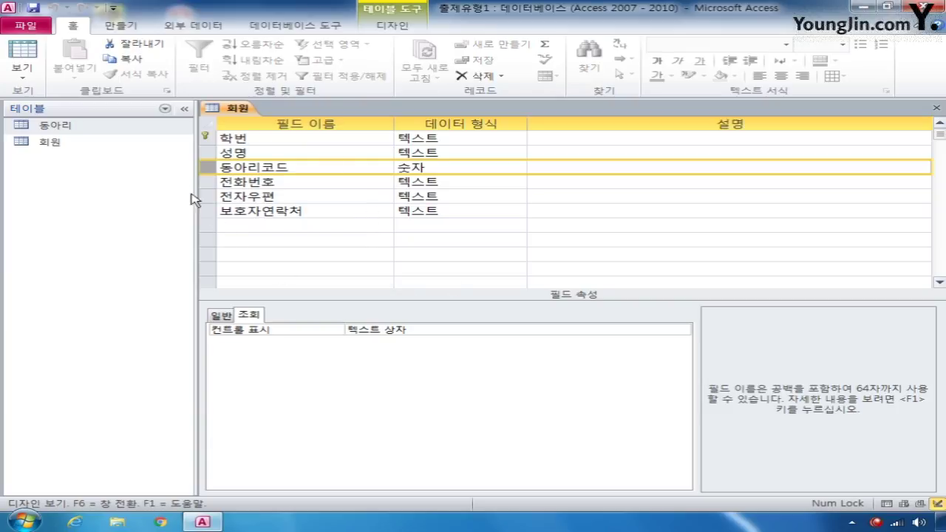
Step: Set the 동아리코드 field's display control (컨트롤 표시) to 콤보 상자
{"action": "left_click", "coordinate": [424, 329]}
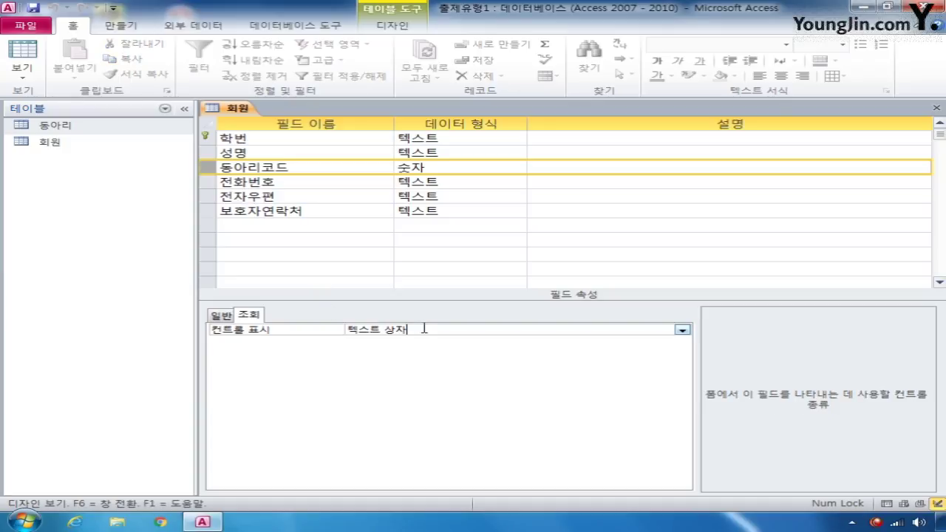
{"action": "left_click", "coordinate": [682, 330]}
{"action": "left_click", "coordinate": [563, 364]}
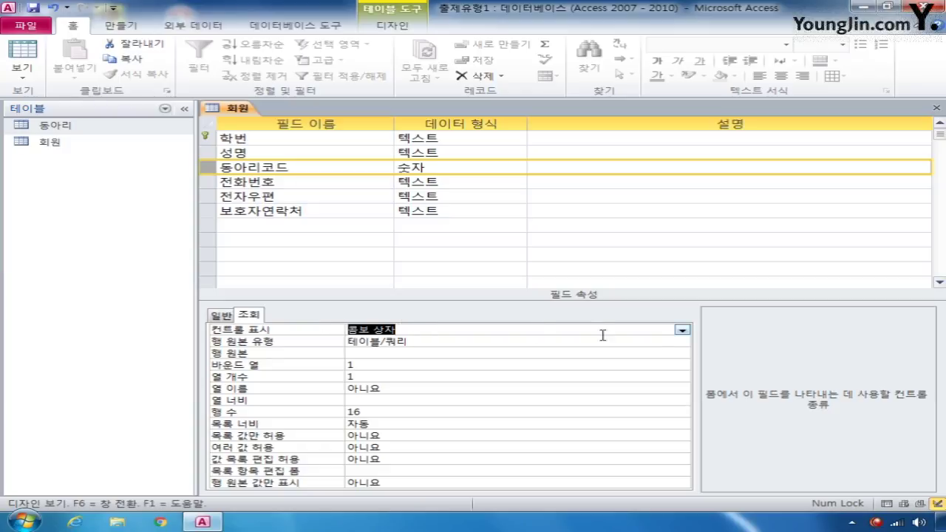
{"action": "left_click", "coordinate": [683, 331]}
{"action": "left_click", "coordinate": [684, 332]}
{"action": "left_click", "coordinate": [683, 331]}
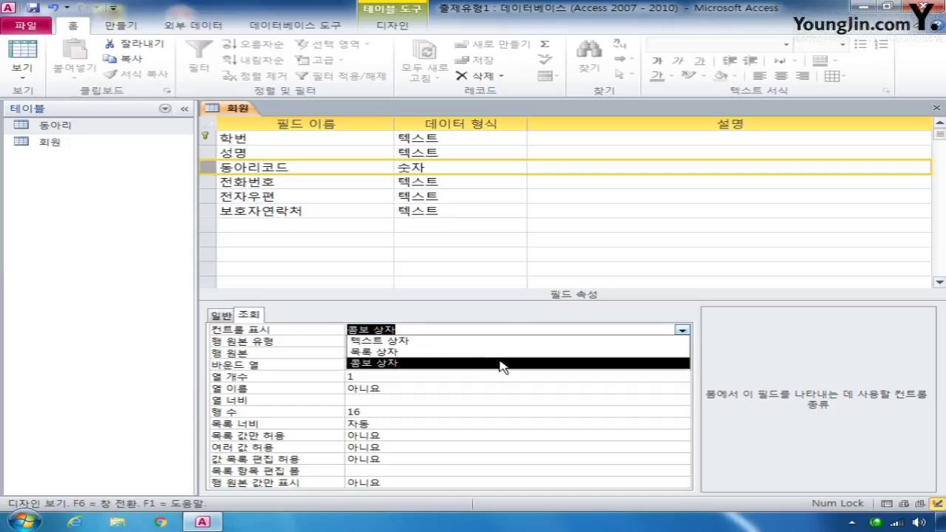
{"action": "left_click", "coordinate": [682, 331]}
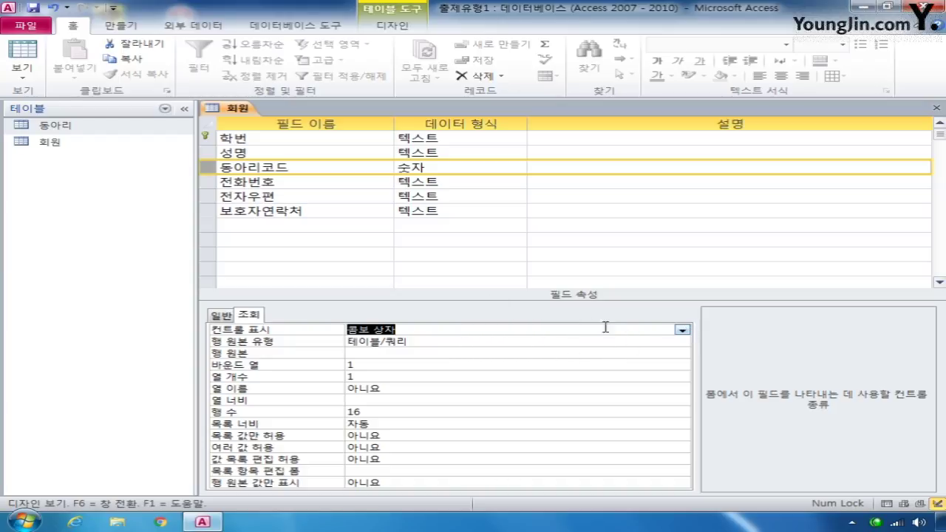
{"action": "left_click", "coordinate": [682, 330]}
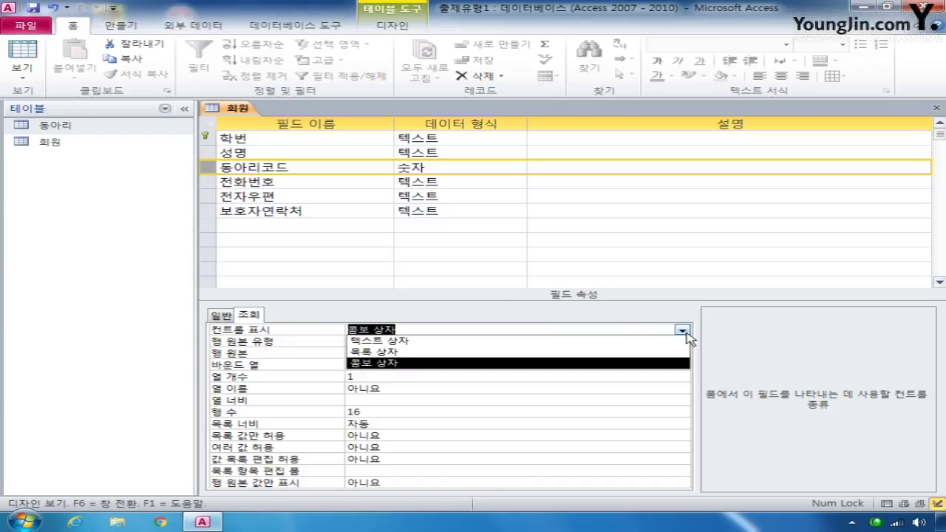
{"action": "left_click", "coordinate": [683, 331]}
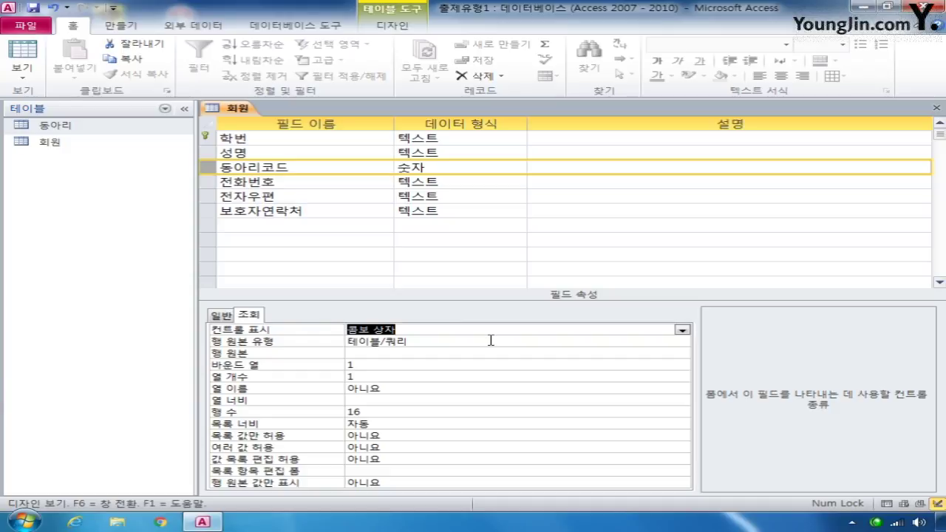
Step: Start the query builder for the 동아리코드 field's row source (행 원본) and add the 동아리 table to it
{"action": "left_click", "coordinate": [439, 356]}
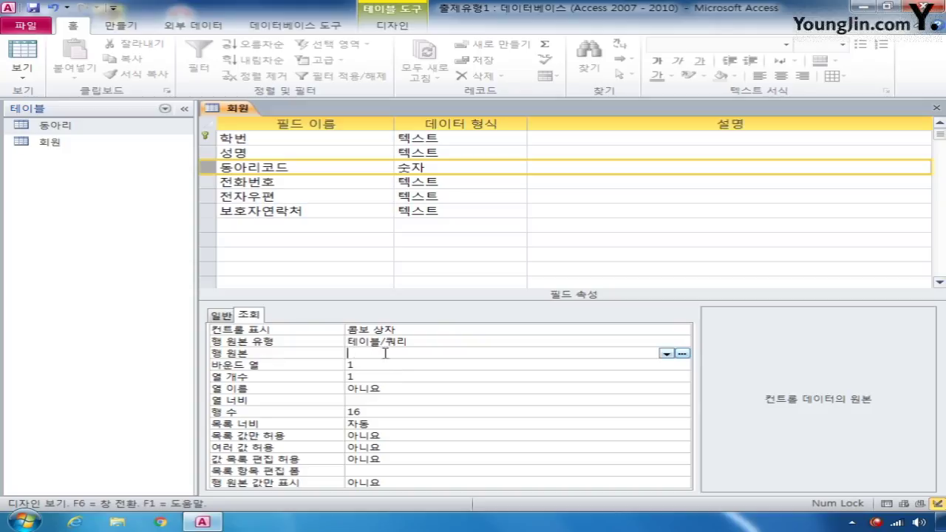
{"action": "left_click", "coordinate": [683, 354]}
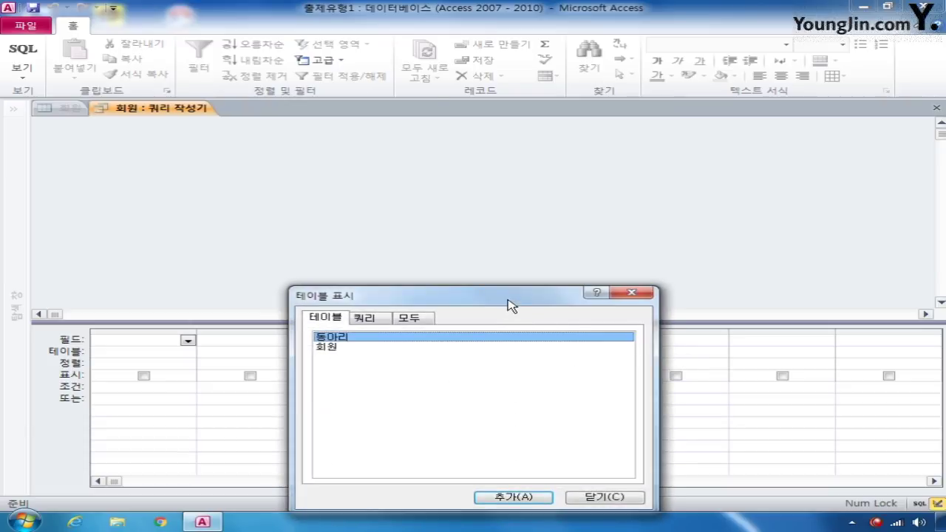
{"action": "left_click_drag", "start_coordinate": [509, 301], "coordinate": [500, 175]}
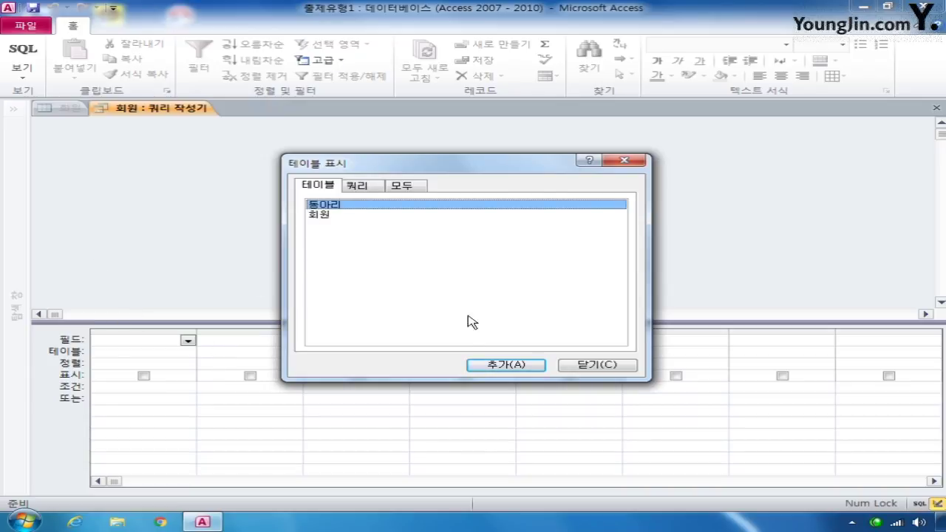
{"action": "left_click", "coordinate": [507, 365]}
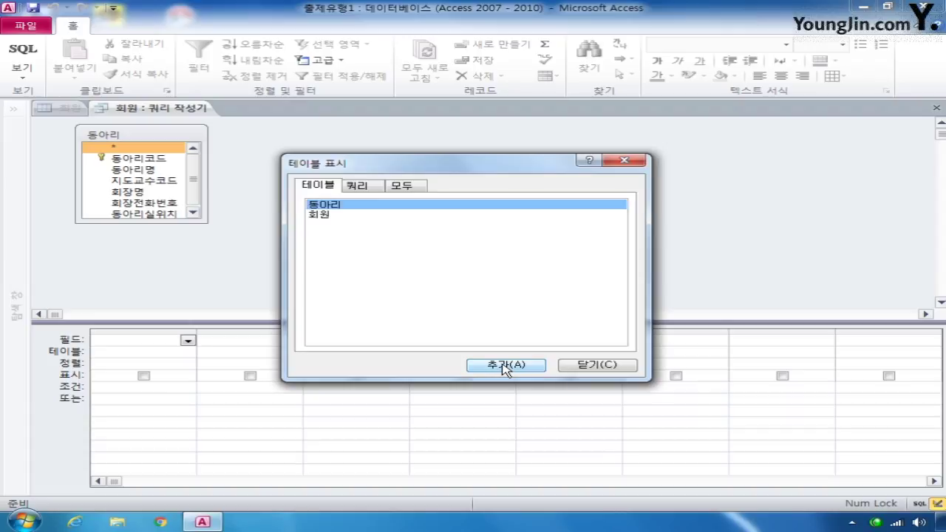
{"action": "left_click", "coordinate": [597, 365]}
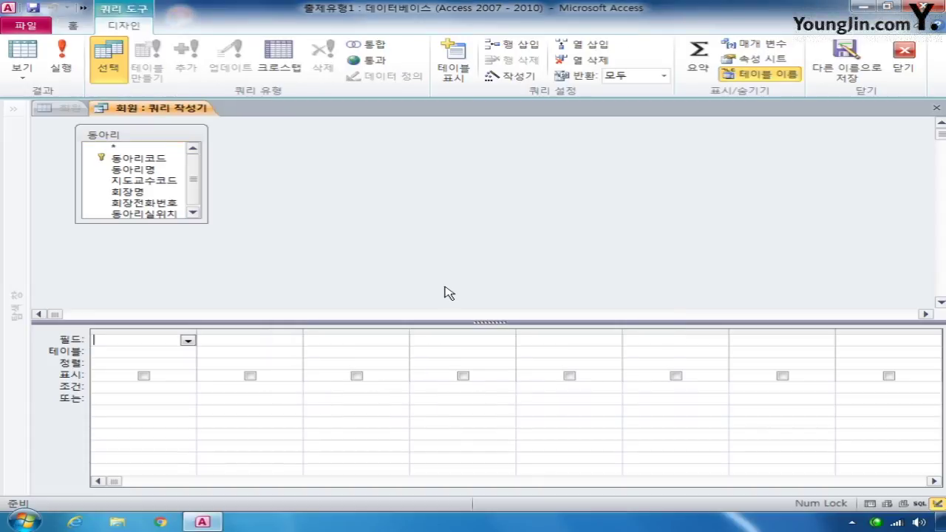
Step: Add the 동아리코드 and 동아리명 fields to the query, and close the query builder, saving the SQL statement to the row source
{"action": "left_click", "coordinate": [134, 161]}
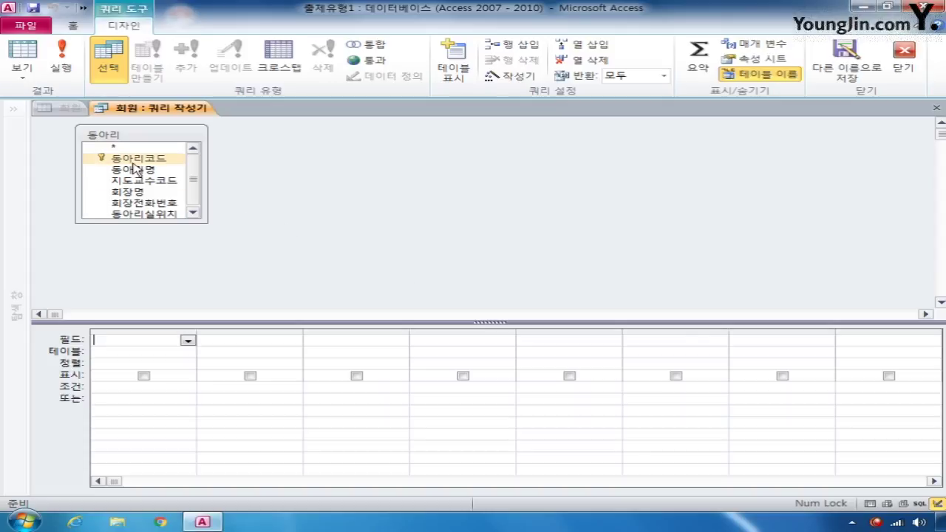
{"action": "left_click", "coordinate": [132, 162]}
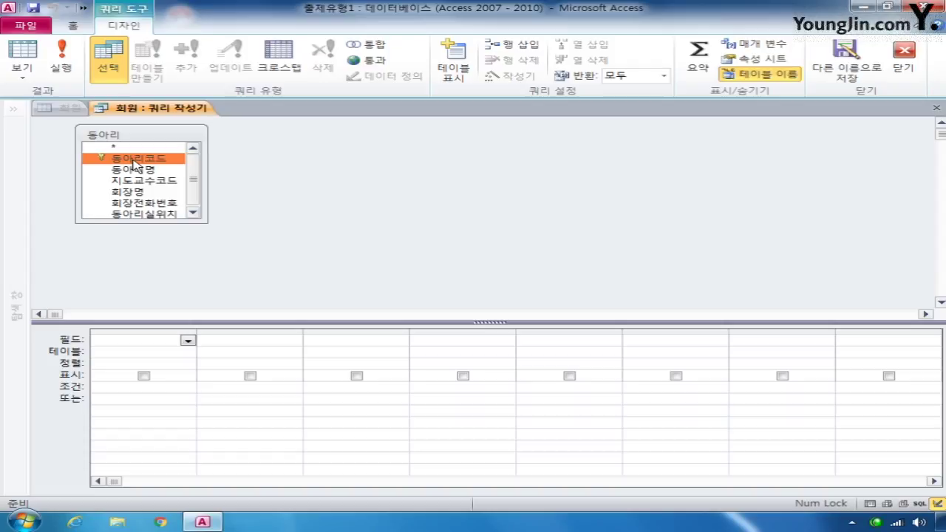
{"action": "left_click_drag", "start_coordinate": [134, 163], "coordinate": [157, 160]}
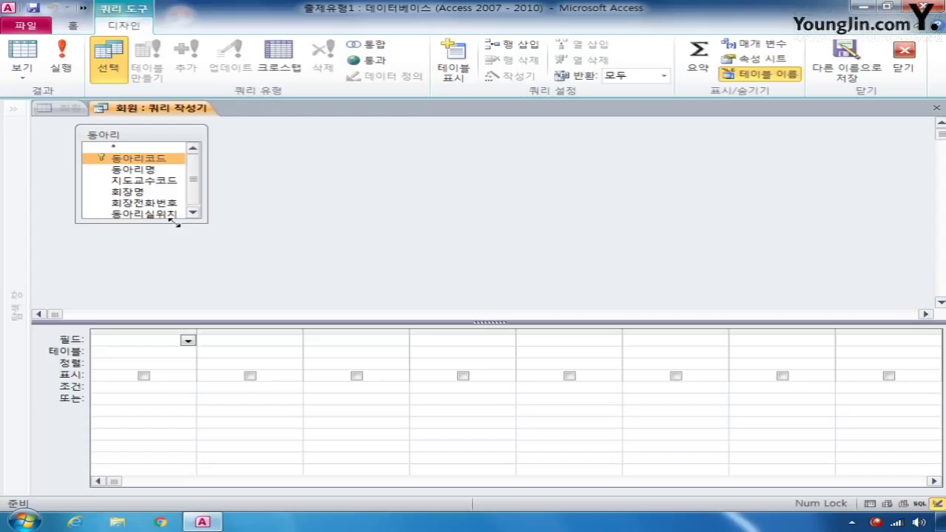
{"action": "left_click_drag", "start_coordinate": [177, 223], "coordinate": [173, 238]}
{"action": "left_click", "coordinate": [184, 157]}
{"action": "double_click", "coordinate": [147, 162]}
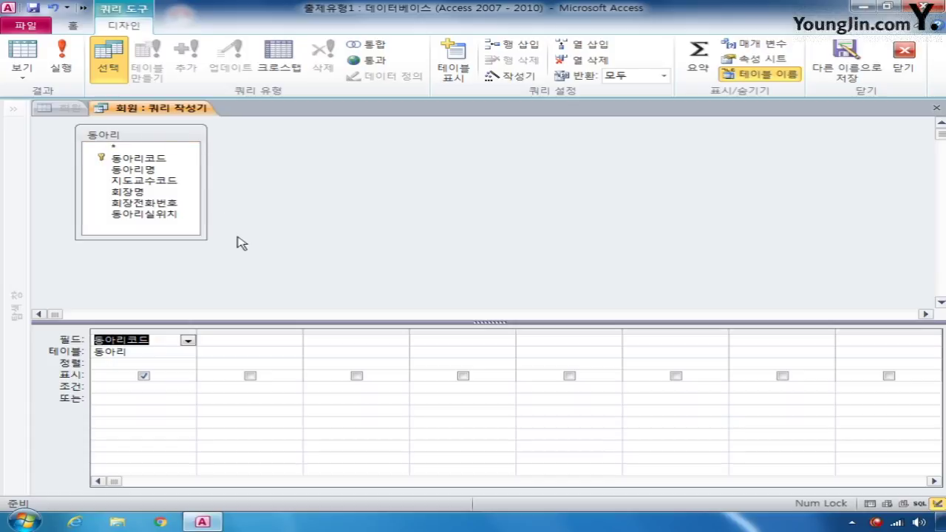
{"action": "double_click", "coordinate": [183, 172]}
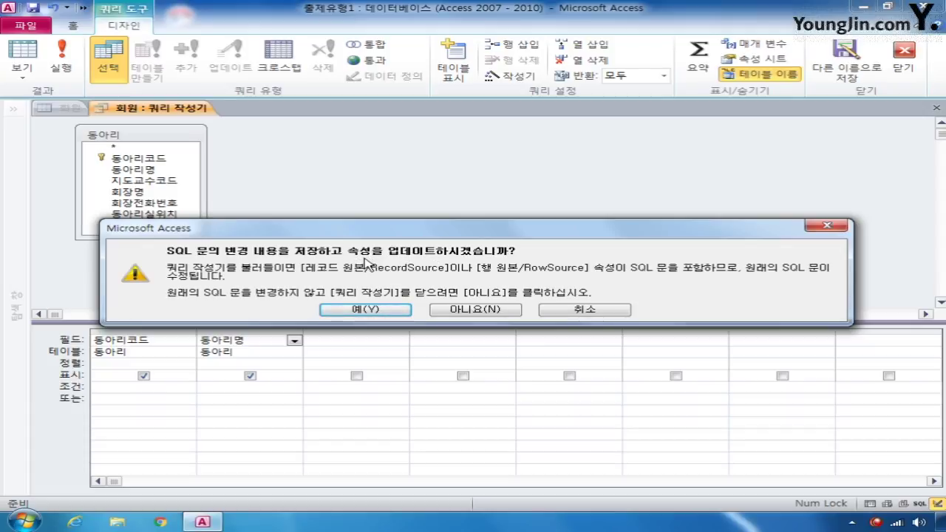
{"action": "left_click", "coordinate": [365, 309]}
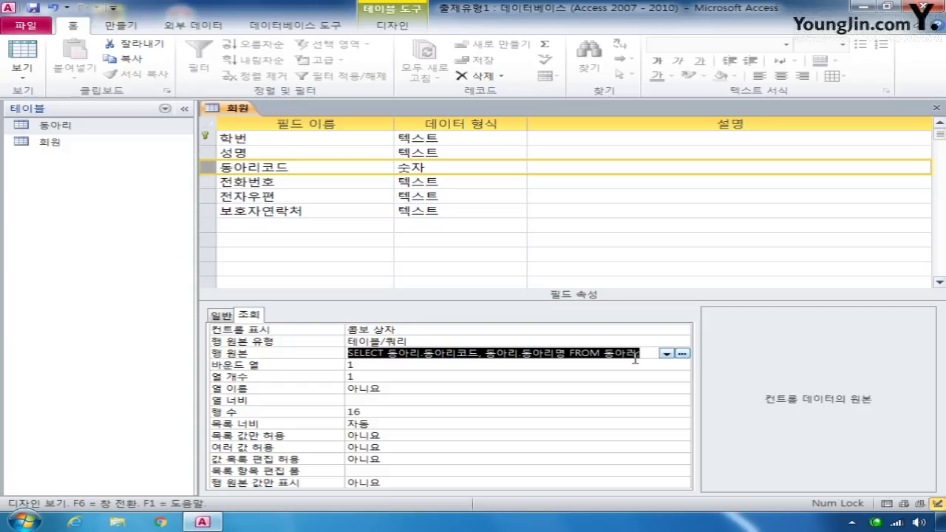
Step: Examine the row source's SQL statement, including its SELECT and FROM keywords, the two listed fields and the source table
{"action": "left_click", "coordinate": [388, 353]}
{"action": "left_click_drag", "start_coordinate": [388, 354], "coordinate": [492, 358]}
{"action": "left_click", "coordinate": [489, 358]}
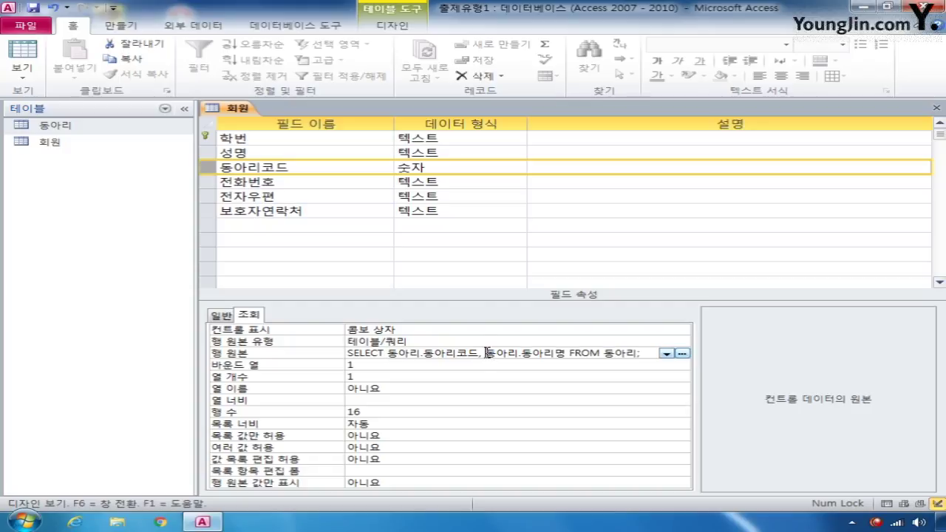
{"action": "left_click_drag", "start_coordinate": [485, 354], "coordinate": [564, 354]}
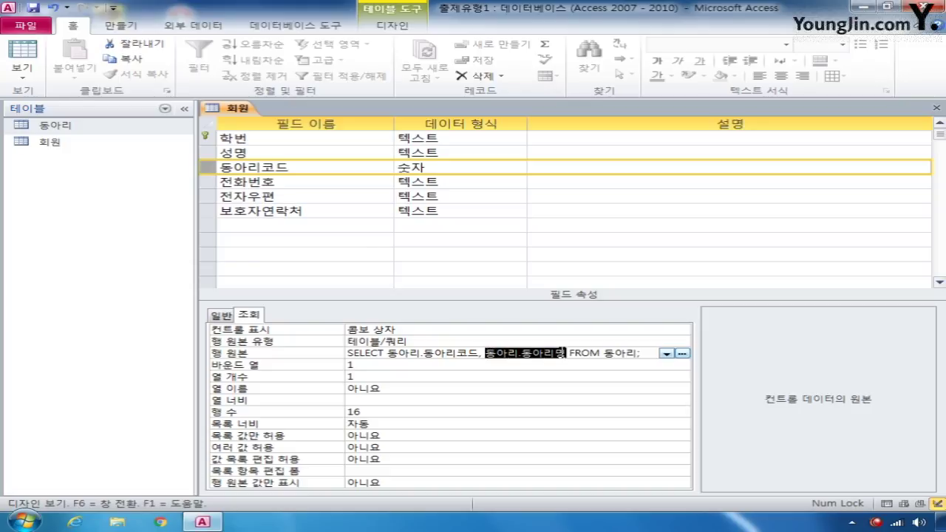
{"action": "left_click", "coordinate": [552, 354]}
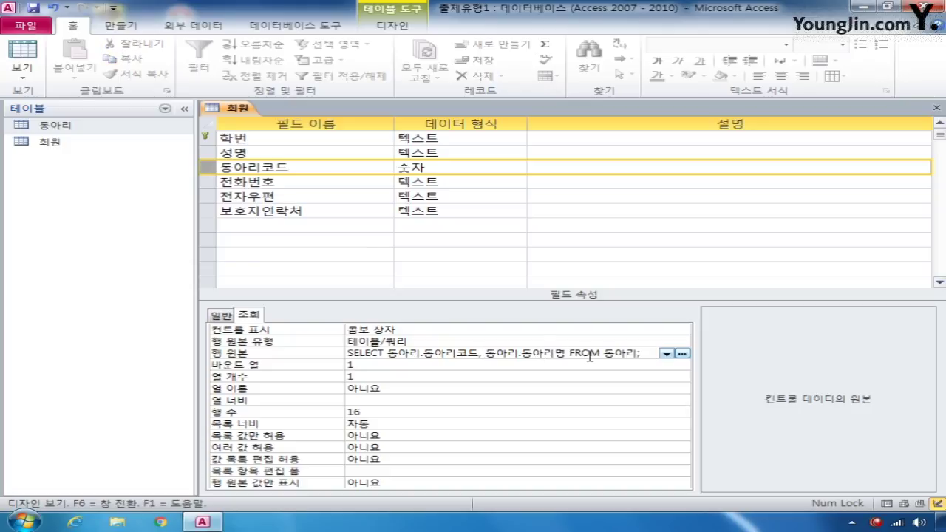
{"action": "left_click_drag", "start_coordinate": [605, 354], "coordinate": [637, 353]}
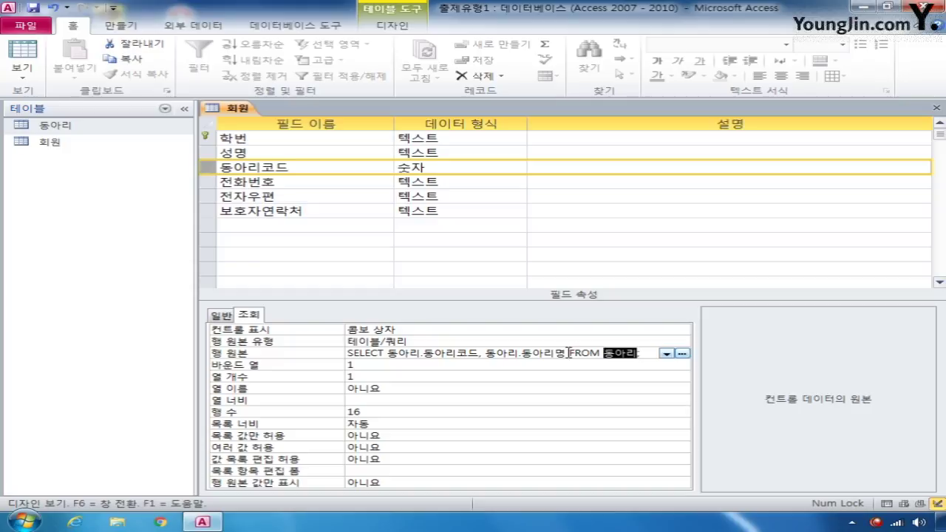
{"action": "left_click_drag", "start_coordinate": [568, 353], "coordinate": [595, 353]}
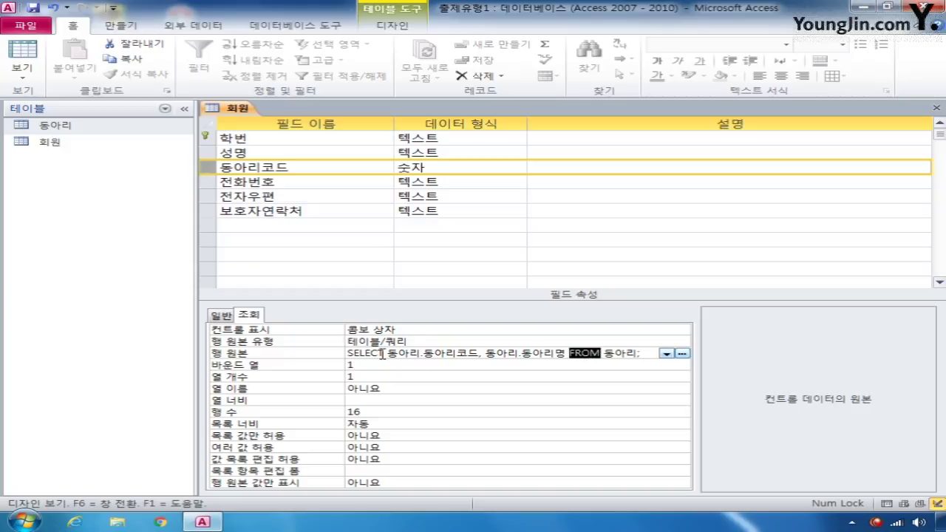
{"action": "left_click_drag", "start_coordinate": [384, 353], "coordinate": [347, 353]}
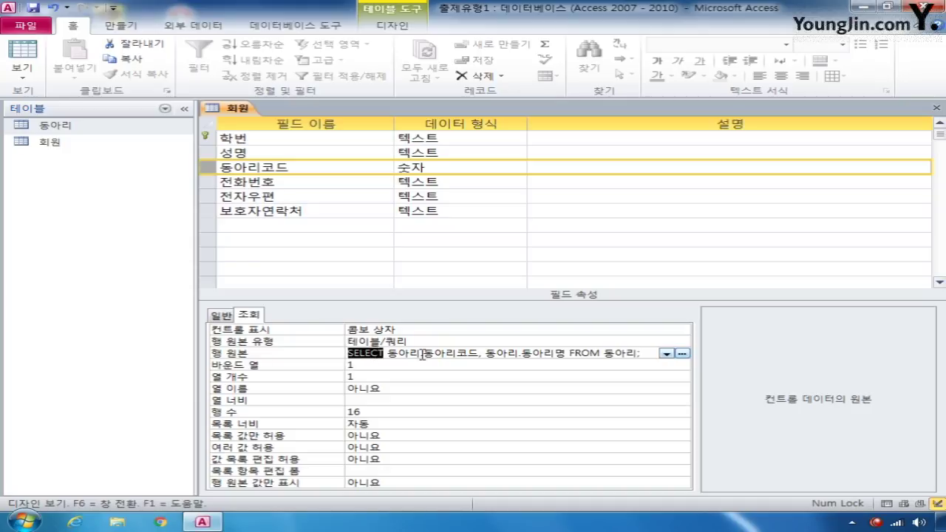
{"action": "left_click", "coordinate": [639, 353]}
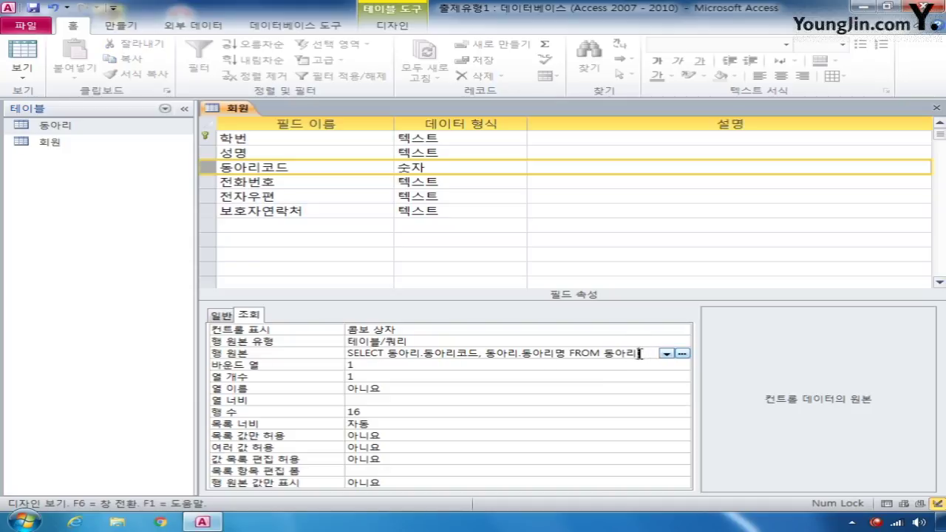
{"action": "left_click", "coordinate": [603, 353]}
{"action": "left_click_drag", "start_coordinate": [387, 353], "coordinate": [480, 355]}
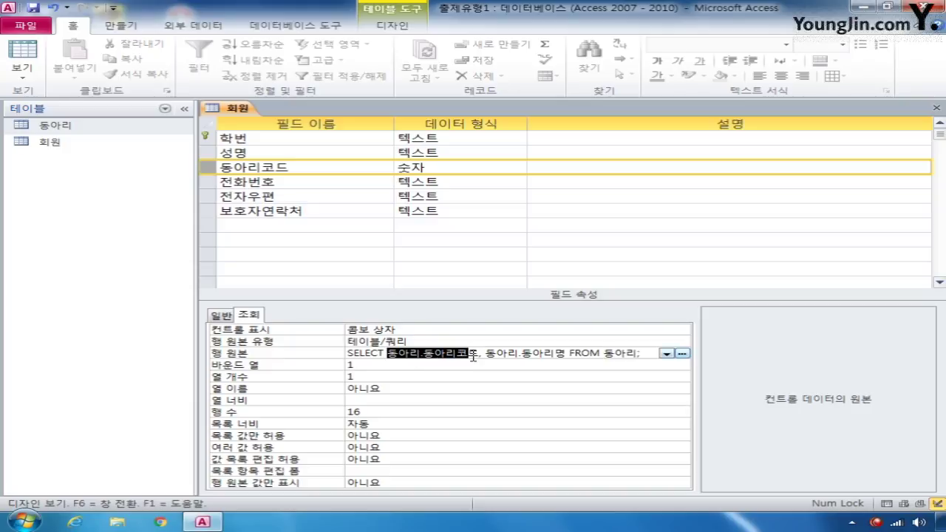
{"action": "left_click", "coordinate": [490, 353]}
{"action": "left_click_drag", "start_coordinate": [490, 353], "coordinate": [566, 354]}
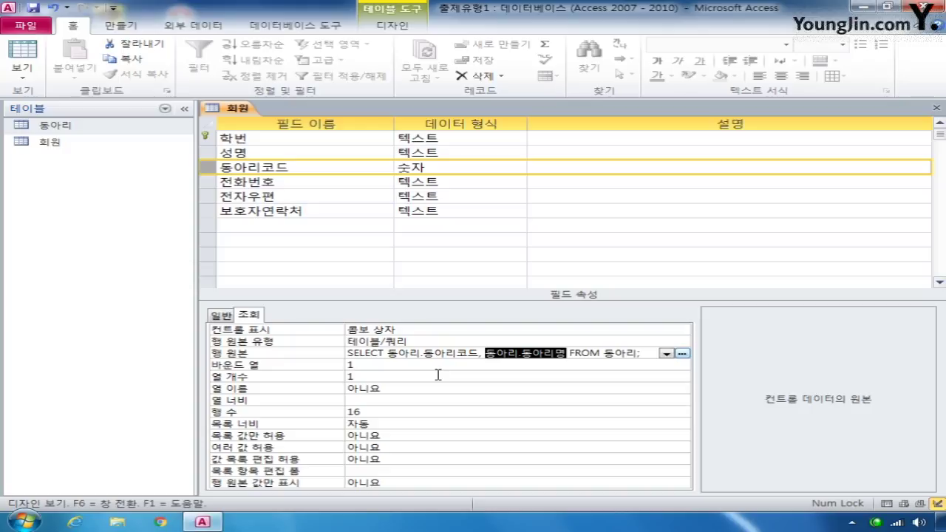
Step: Close the 회원 table design with its changes saved, and open the table in Datasheet View at the first record's 동아리코드 field
{"action": "left_click", "coordinate": [936, 107]}
{"action": "left_click", "coordinate": [391, 295]}
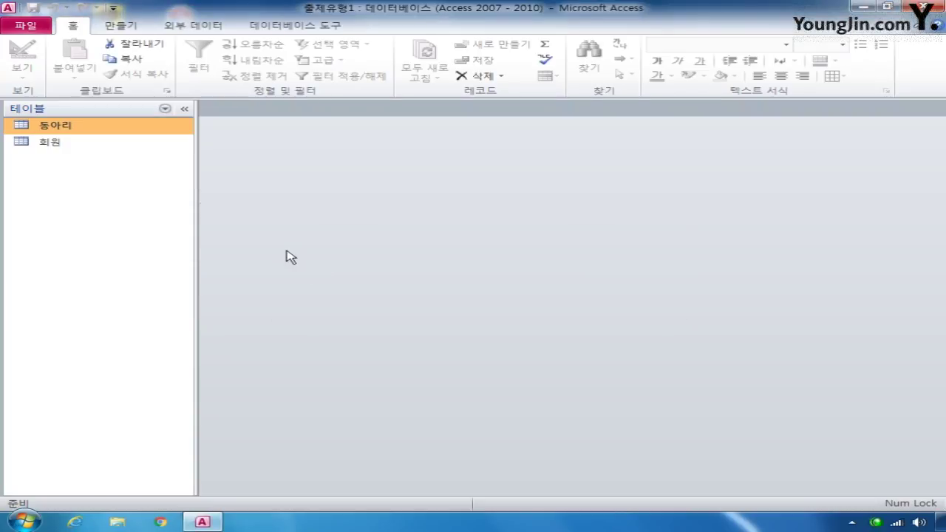
{"action": "double_click", "coordinate": [83, 145]}
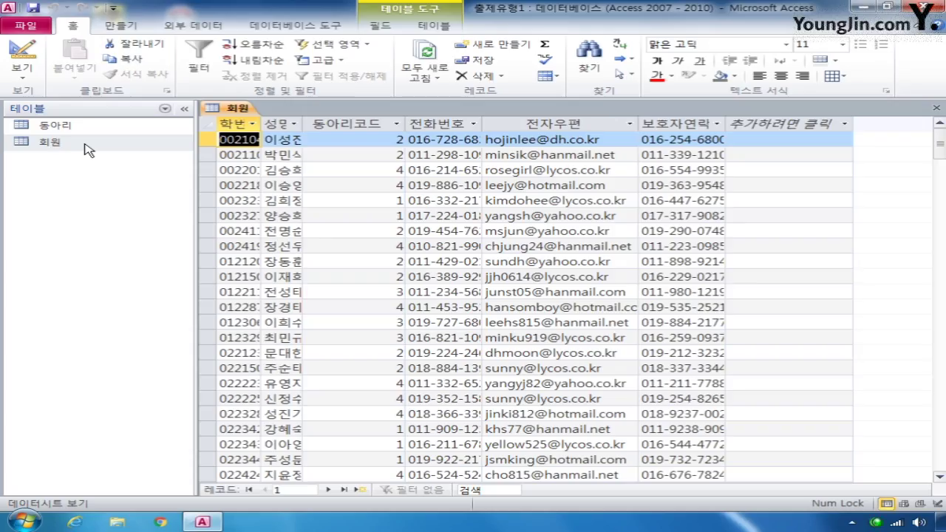
{"action": "left_click", "coordinate": [358, 140]}
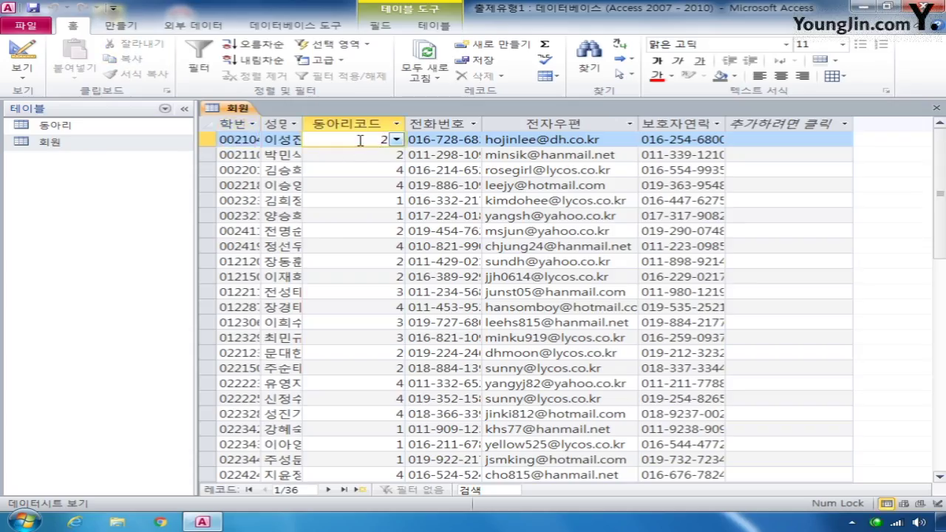
Step: Check the first record's 동아리코드 drop-down list, and return to the field's lookup properties in Design View
{"action": "left_click", "coordinate": [398, 140]}
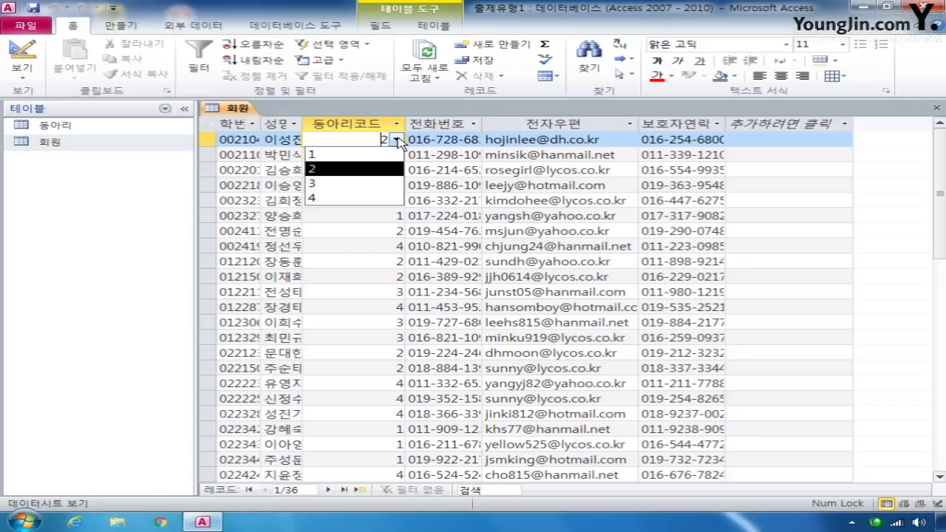
{"action": "left_click", "coordinate": [22, 53]}
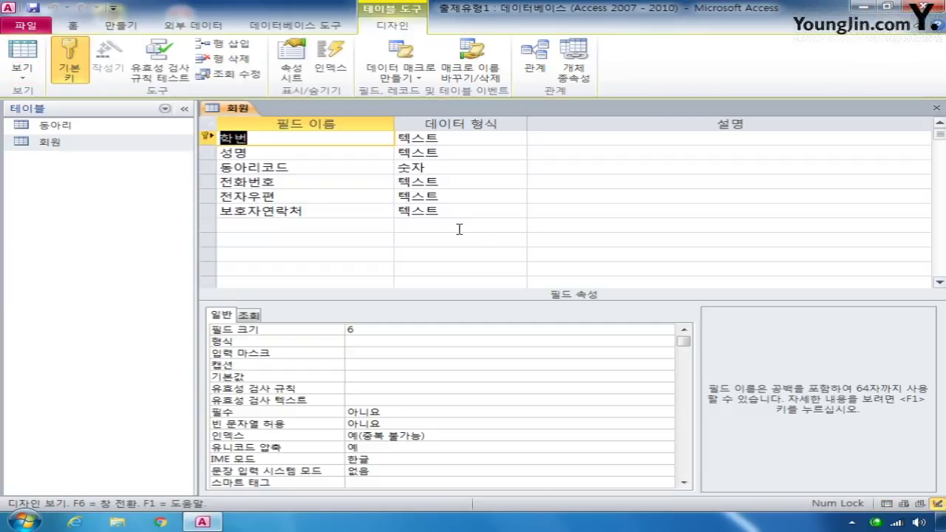
{"action": "left_click", "coordinate": [204, 168]}
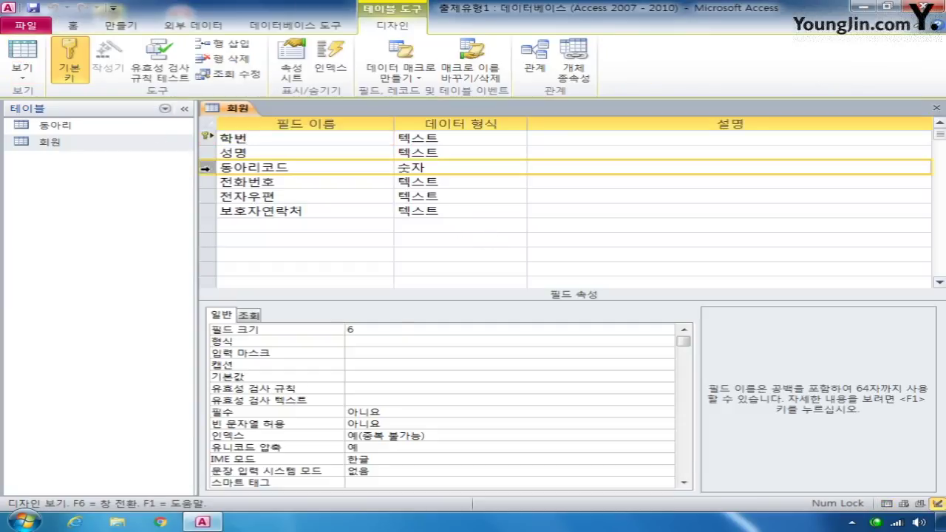
{"action": "left_click", "coordinate": [250, 315]}
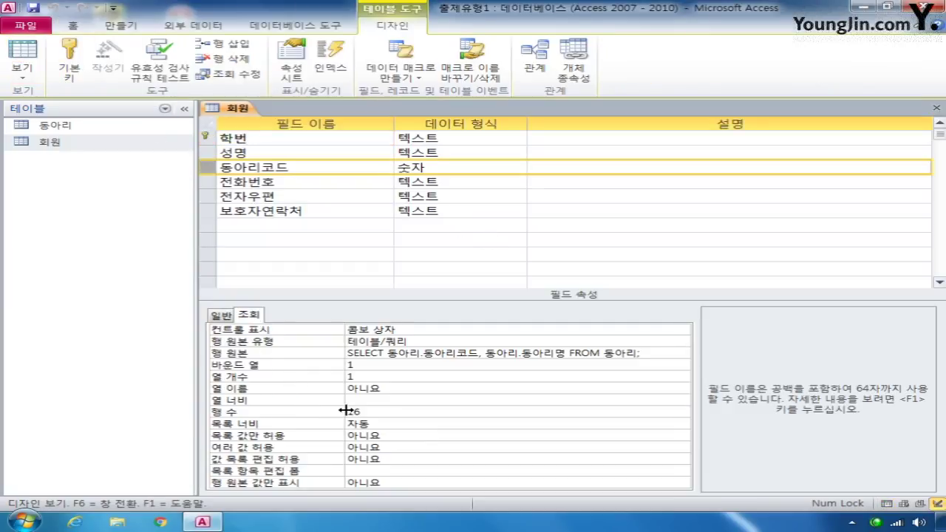
Step: Examine how the bound column (바운드 열) and column count (열 개수) relate to the 동아리코드 and 동아리명 fields in the row source
{"action": "left_click", "coordinate": [378, 364]}
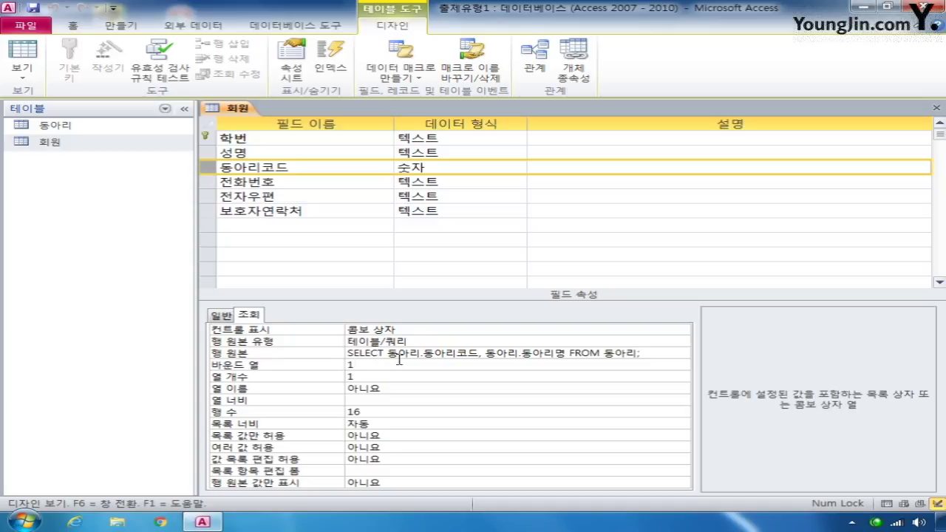
{"action": "left_click_drag", "start_coordinate": [387, 353], "coordinate": [471, 354]}
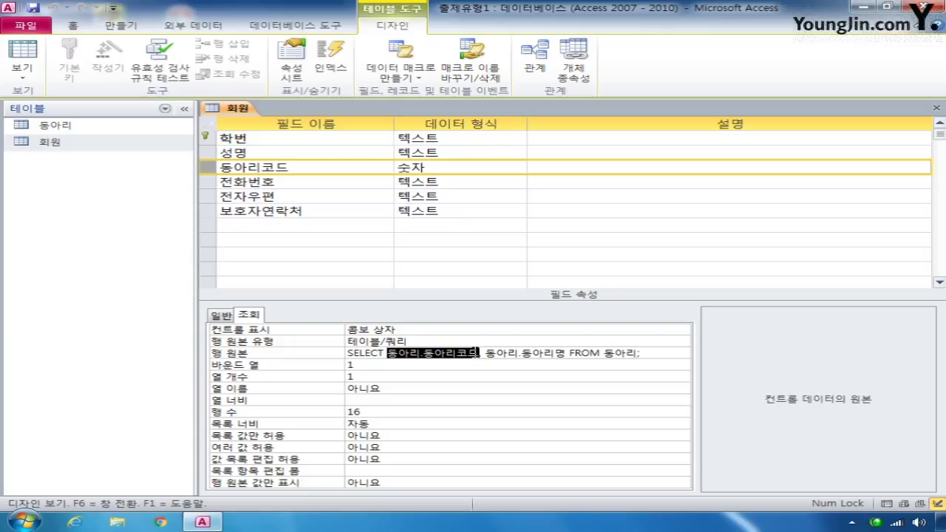
{"action": "left_click", "coordinate": [355, 365]}
{"action": "left_click_drag", "start_coordinate": [356, 365], "coordinate": [341, 365]}
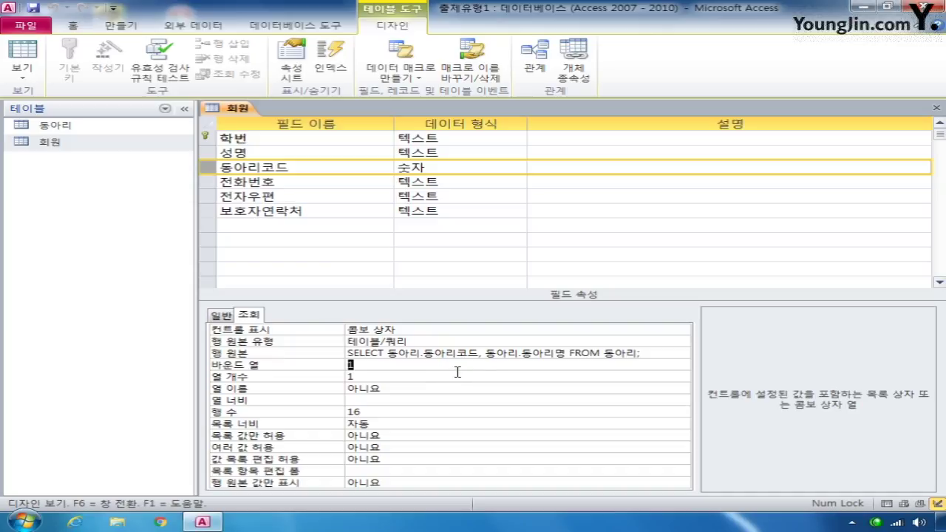
{"action": "left_click_drag", "start_coordinate": [486, 354], "coordinate": [566, 354]}
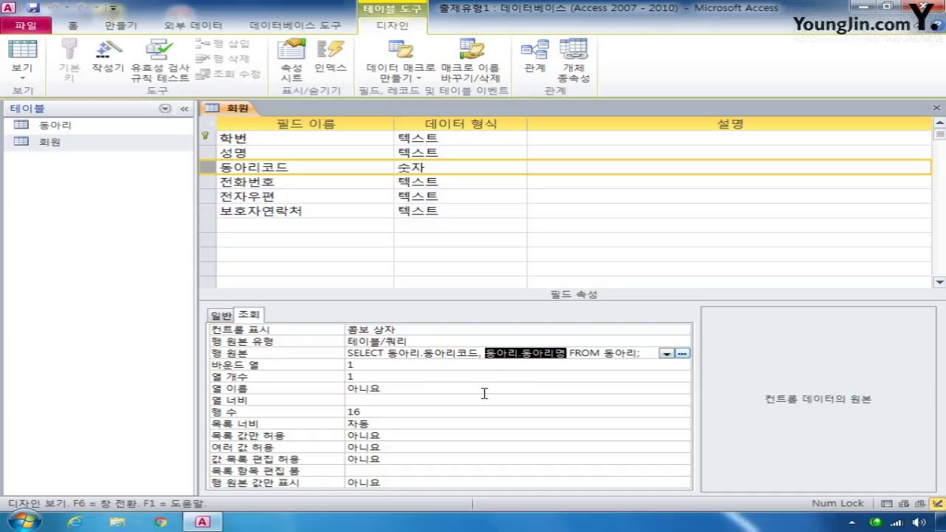
{"action": "left_click", "coordinate": [373, 377]}
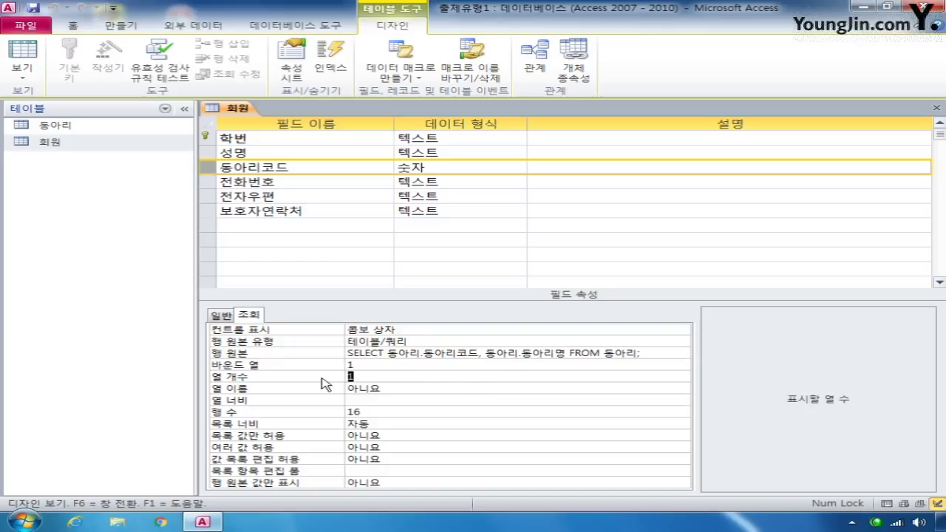
{"action": "left_click", "coordinate": [361, 377]}
{"action": "left_click_drag", "start_coordinate": [387, 354], "coordinate": [478, 353]}
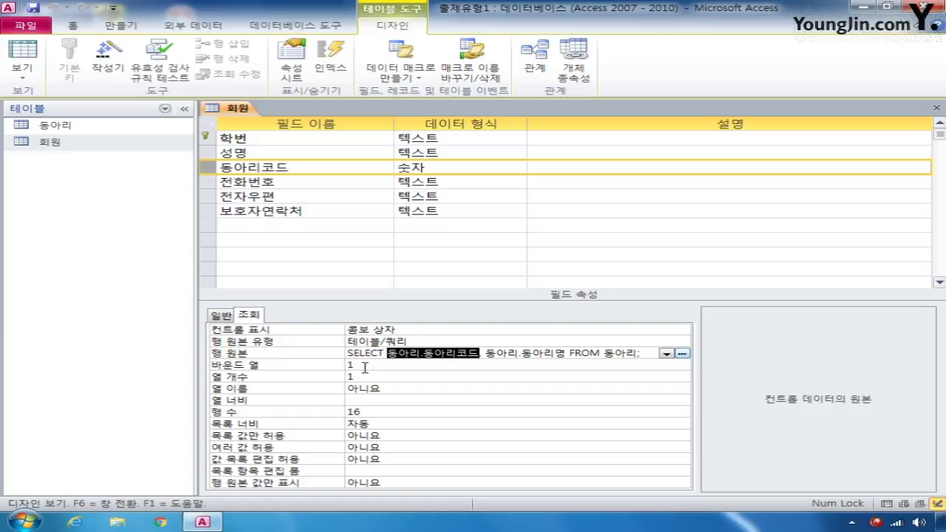
Step: Set the 동아리코드 field's column count (열 개수) to 2, and check the drop-down list of the saved table in Datasheet View
{"action": "left_click", "coordinate": [328, 375]}
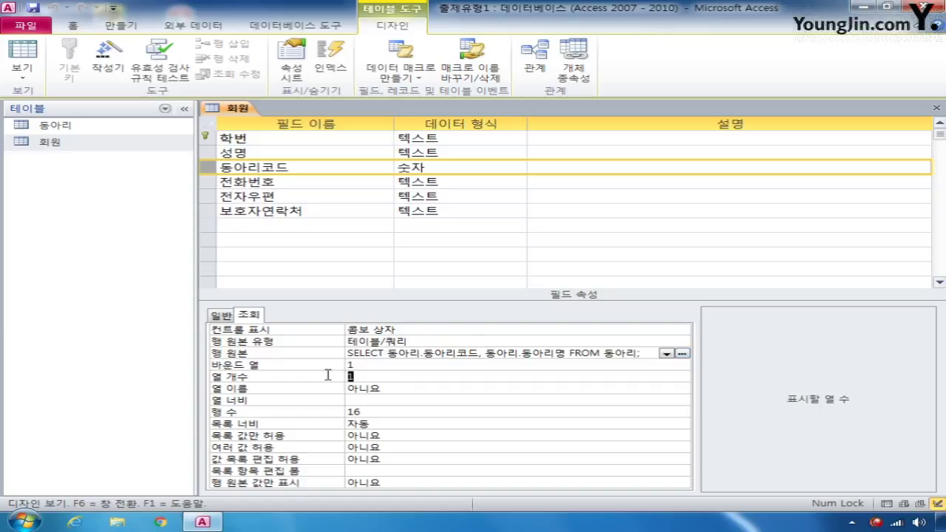
{"action": "type", "text": "2"}
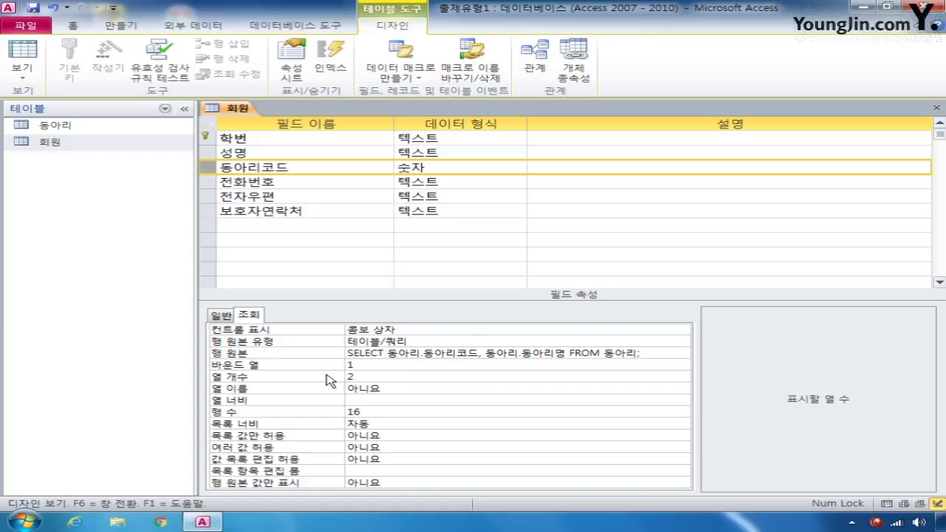
{"action": "left_click", "coordinate": [23, 53]}
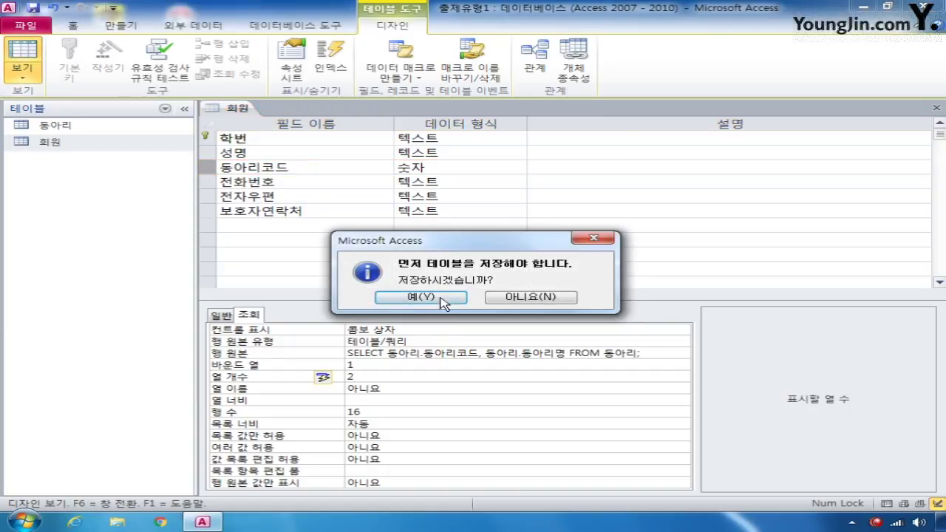
{"action": "left_click", "coordinate": [441, 297]}
{"action": "left_click", "coordinate": [402, 140]}
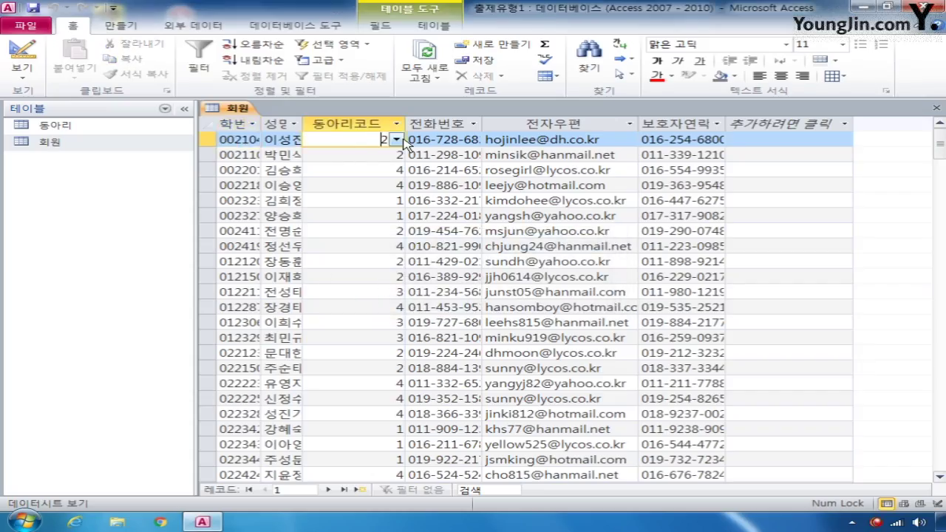
{"action": "left_click", "coordinate": [397, 140]}
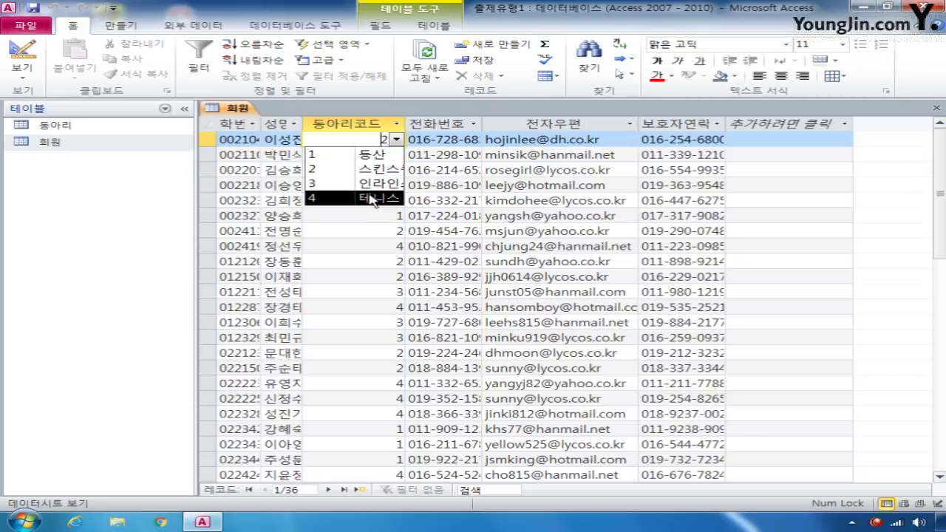
Step: Back in Design View, set the 동아리코드 lookup's column width (열 너비) to 0cm and limit to list (목록 값만 허용) to 예
{"action": "left_click", "coordinate": [22, 53]}
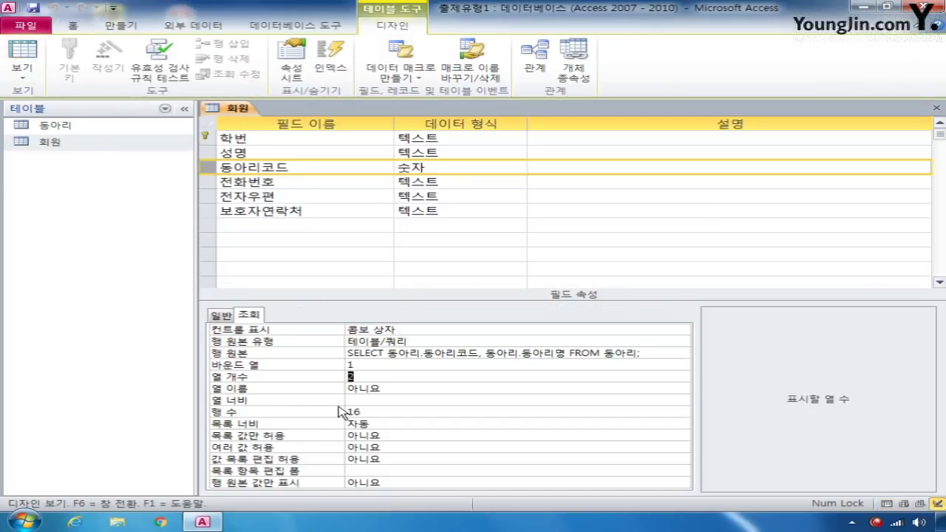
{"action": "left_click", "coordinate": [368, 403]}
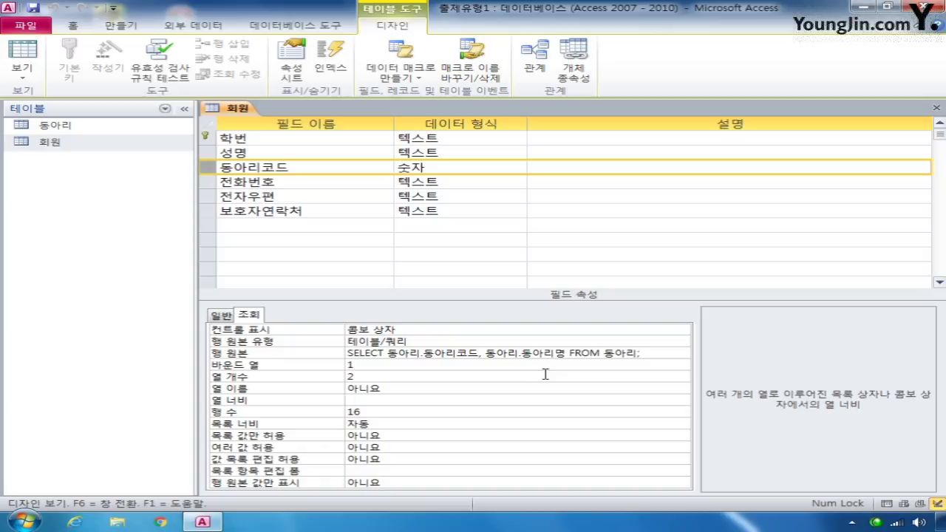
{"action": "type", "text": "0"}
{"action": "type", "text": ";"}
{"action": "left_click", "coordinate": [372, 411]}
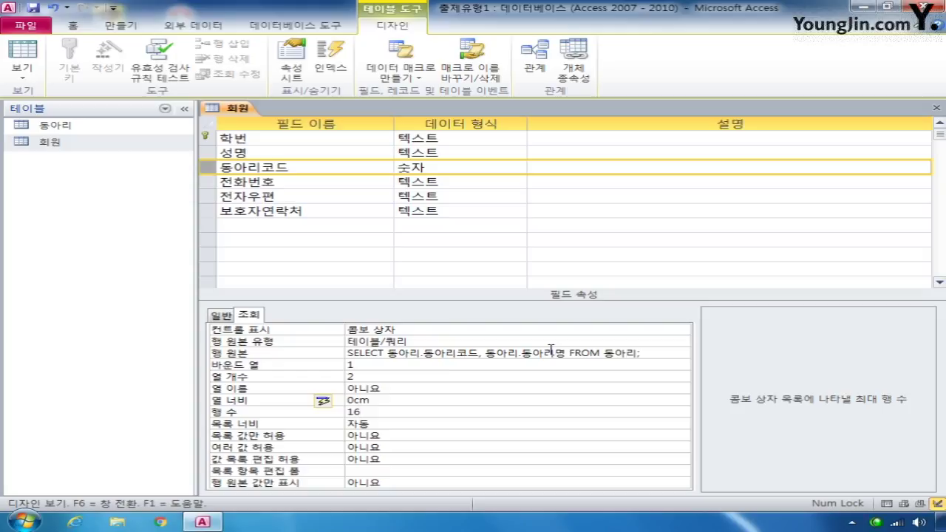
{"action": "double_click", "coordinate": [405, 435]}
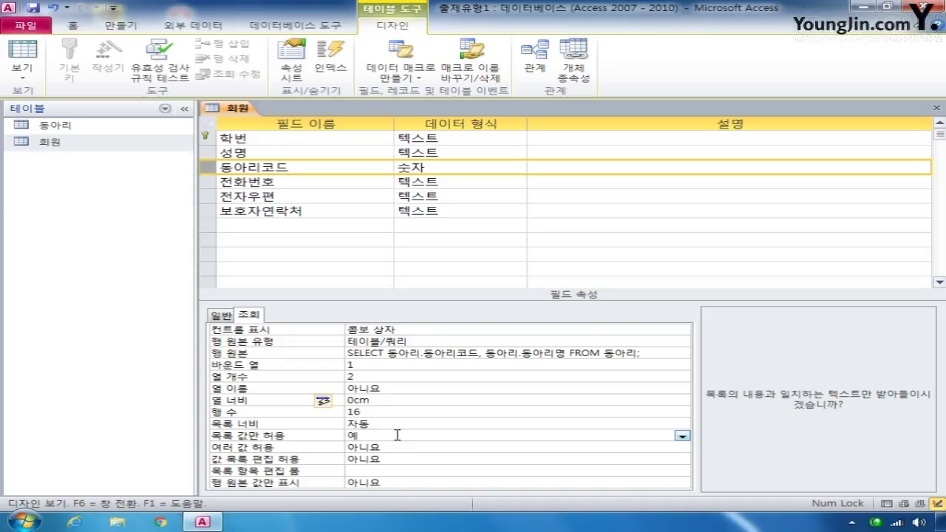
Step: Close the 회원 table with its changes saved, and reopen it to check the first record's 동아리코드 drop-down list
{"action": "left_click", "coordinate": [936, 107]}
{"action": "left_click", "coordinate": [367, 296]}
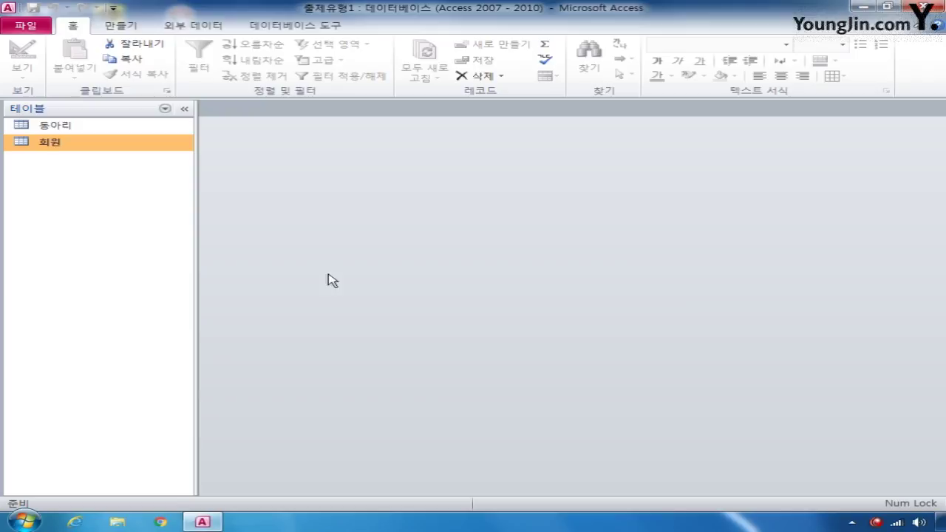
{"action": "double_click", "coordinate": [67, 144]}
{"action": "left_click", "coordinate": [381, 139]}
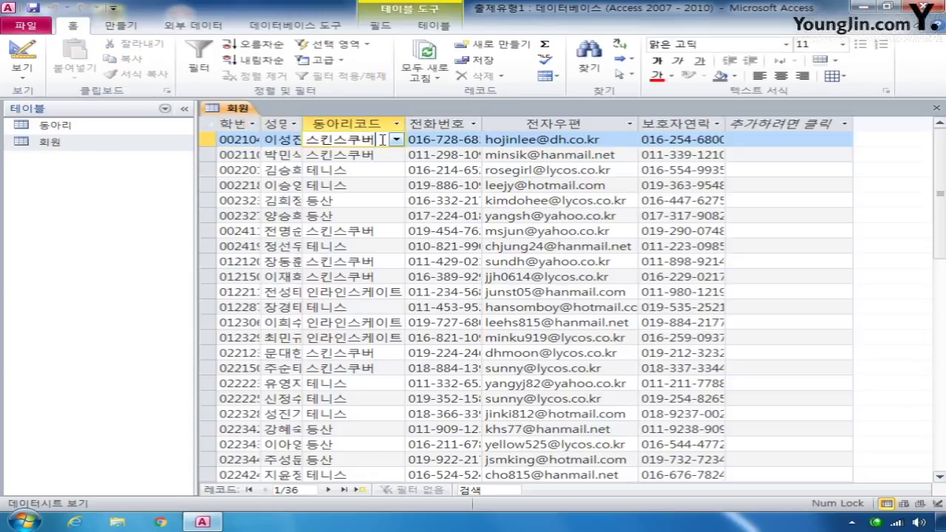
{"action": "left_click", "coordinate": [397, 141]}
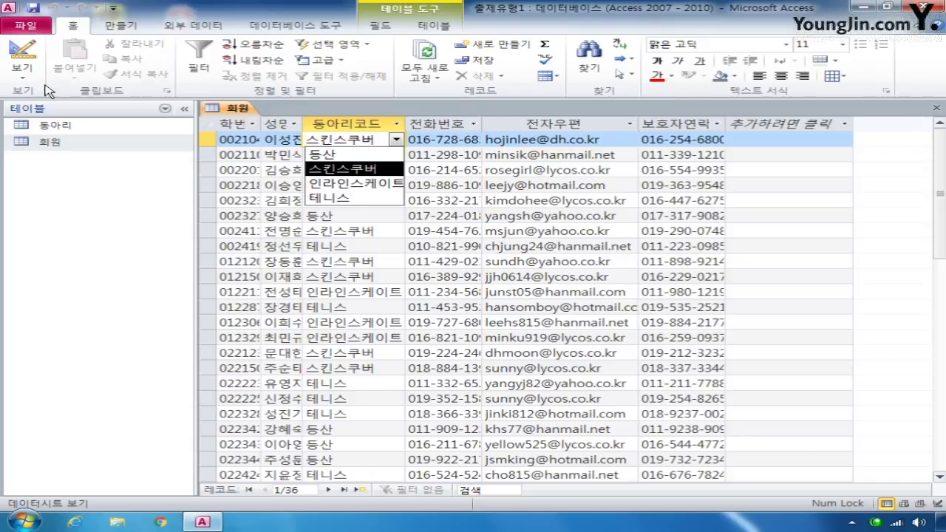
Step: Review the 동아리코드 field's bound column (바운드 열) and column width (열 너비) settings in Design View
{"action": "left_click", "coordinate": [21, 61]}
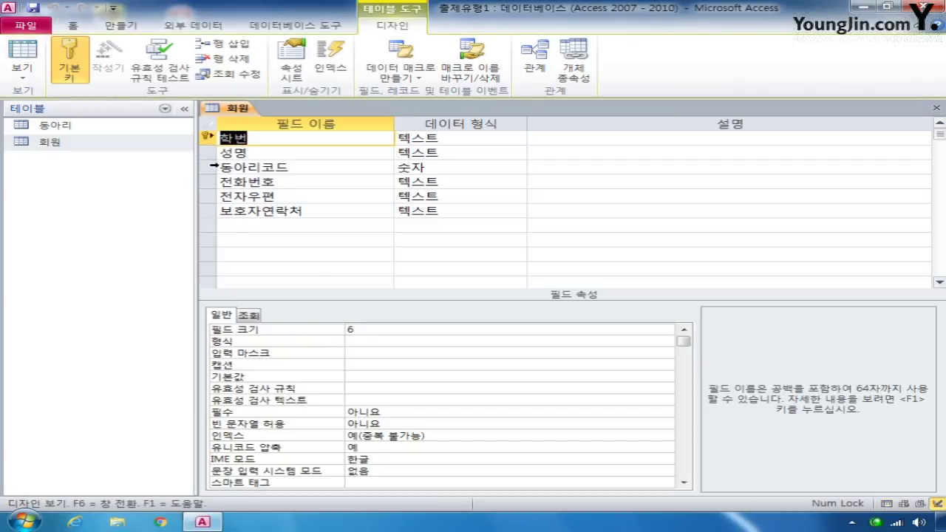
{"action": "left_click", "coordinate": [210, 167]}
{"action": "left_click", "coordinate": [251, 317]}
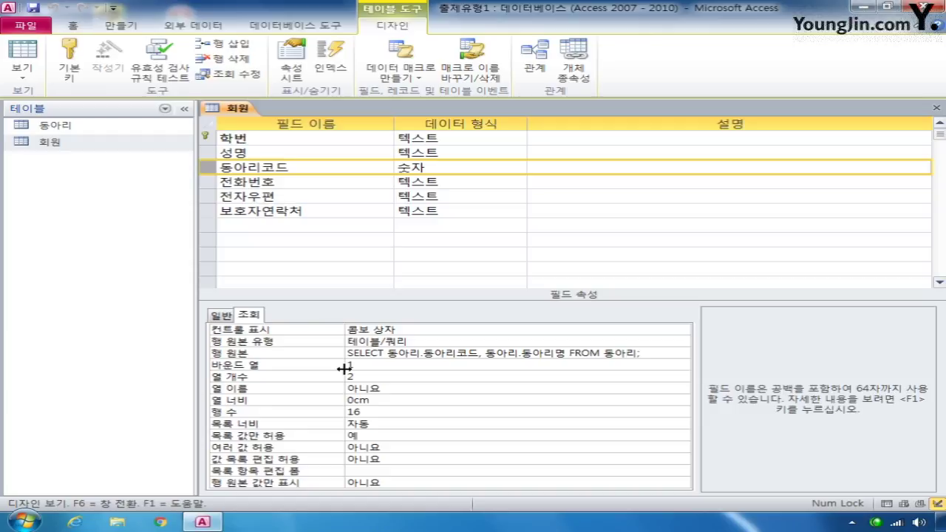
{"action": "left_click", "coordinate": [392, 364]}
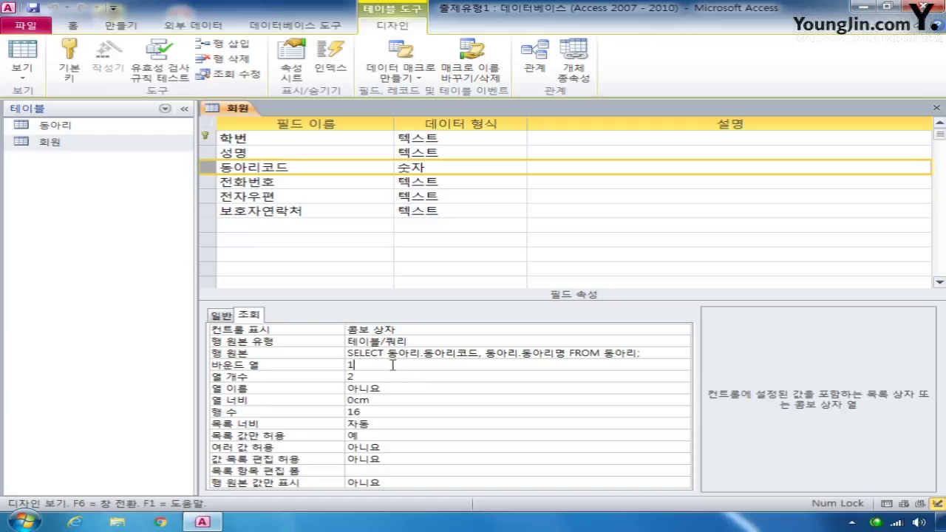
{"action": "left_click", "coordinate": [394, 404]}
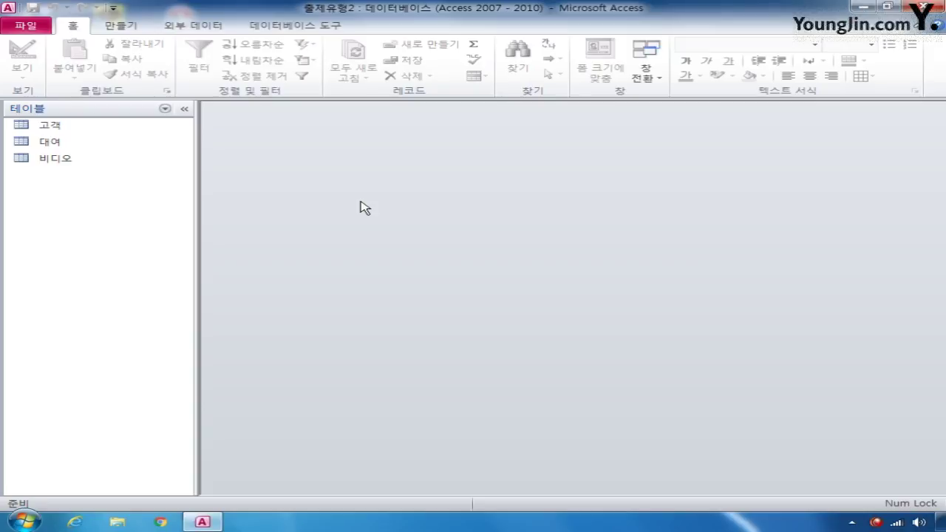
Step: Open the 대여 table of the 출제유형2 database in Design View and maximize its window
{"action": "right_click", "coordinate": [59, 145]}
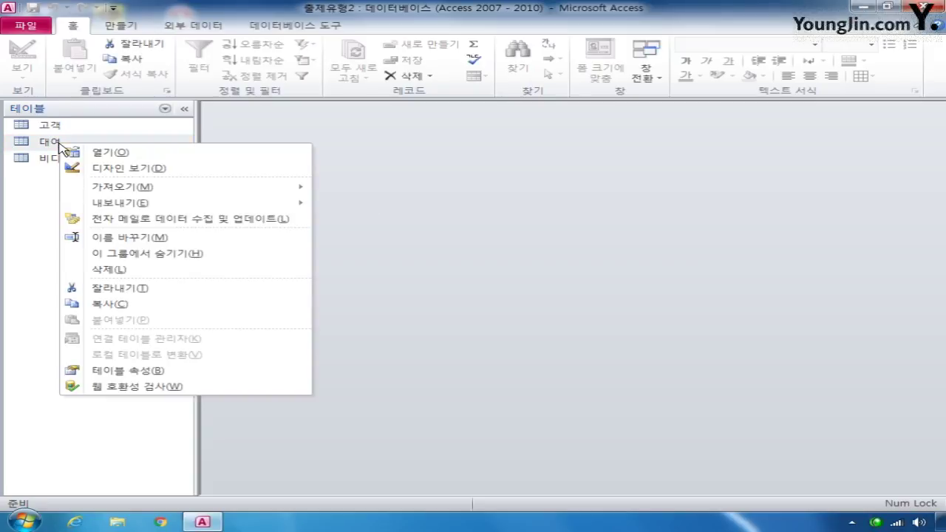
{"action": "left_click", "coordinate": [95, 168]}
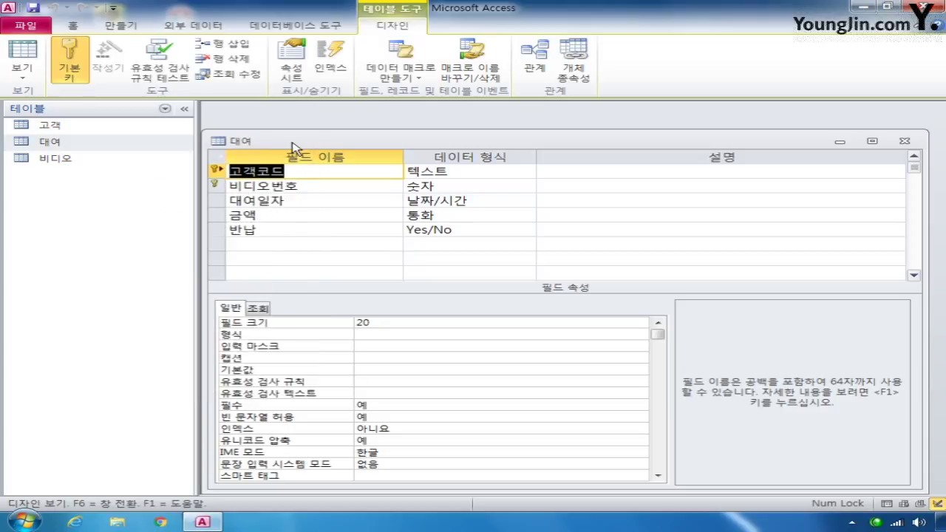
{"action": "double_click", "coordinate": [291, 142]}
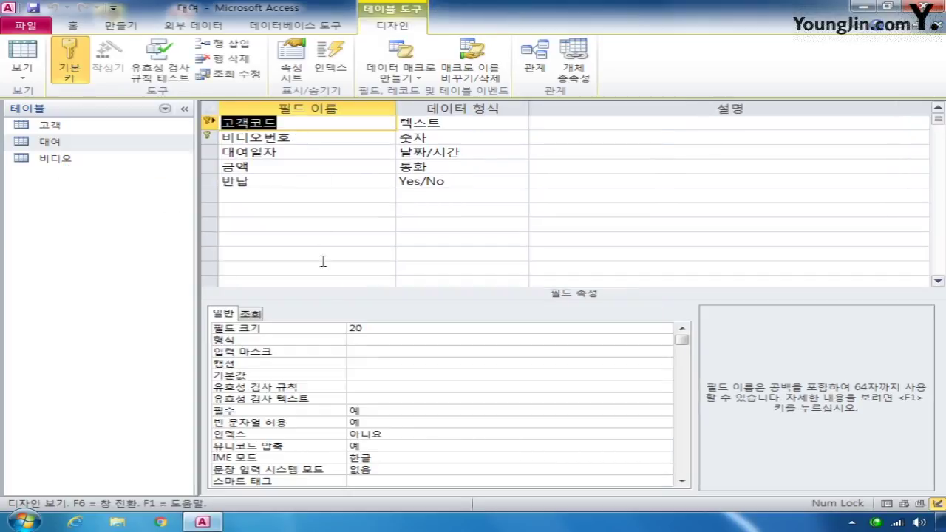
Step: Set the 고객코드 field's lookup display control (컨트롤 표시) to a combo box (콤보 상자)
{"action": "left_click", "coordinate": [250, 313]}
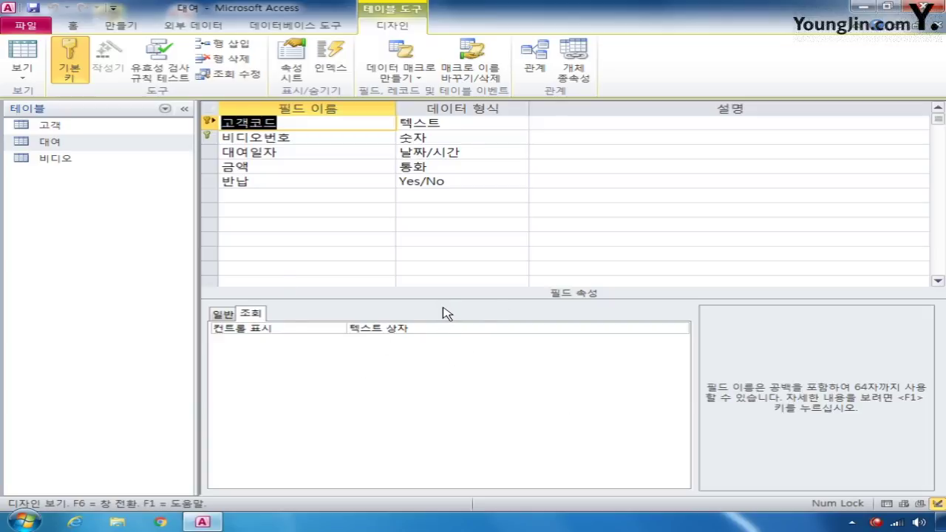
{"action": "left_click", "coordinate": [540, 328]}
{"action": "left_click", "coordinate": [680, 328]}
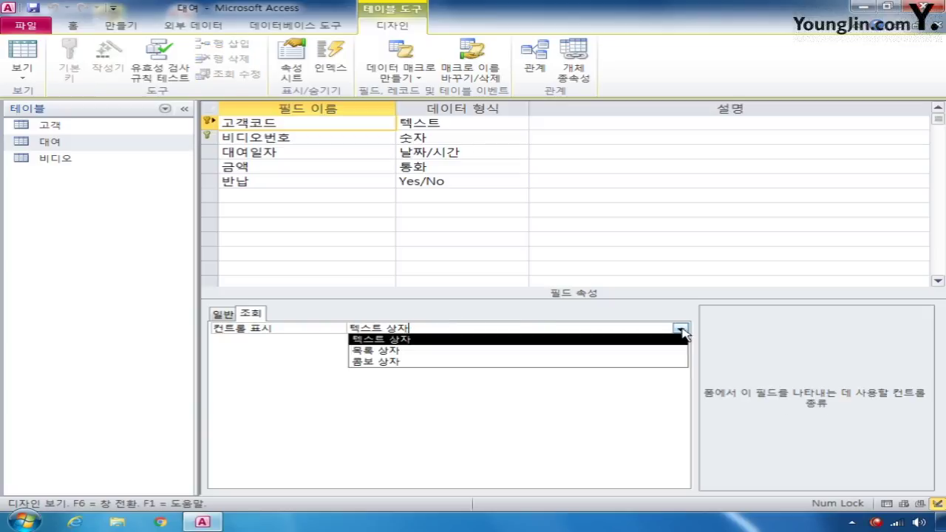
{"action": "left_click", "coordinate": [640, 362]}
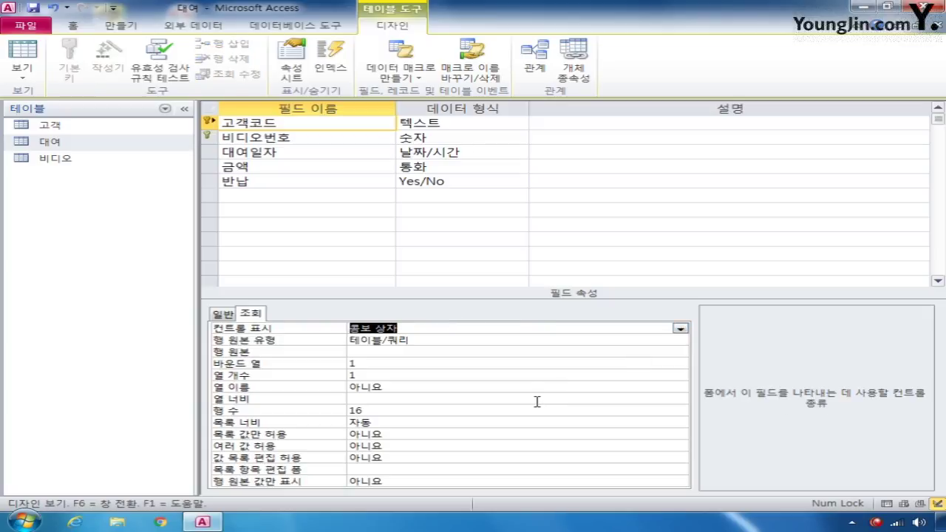
Step: Start the query builder for the 고객코드 field's row source (행 원본) and add the 고객 table to it
{"action": "left_click", "coordinate": [389, 352]}
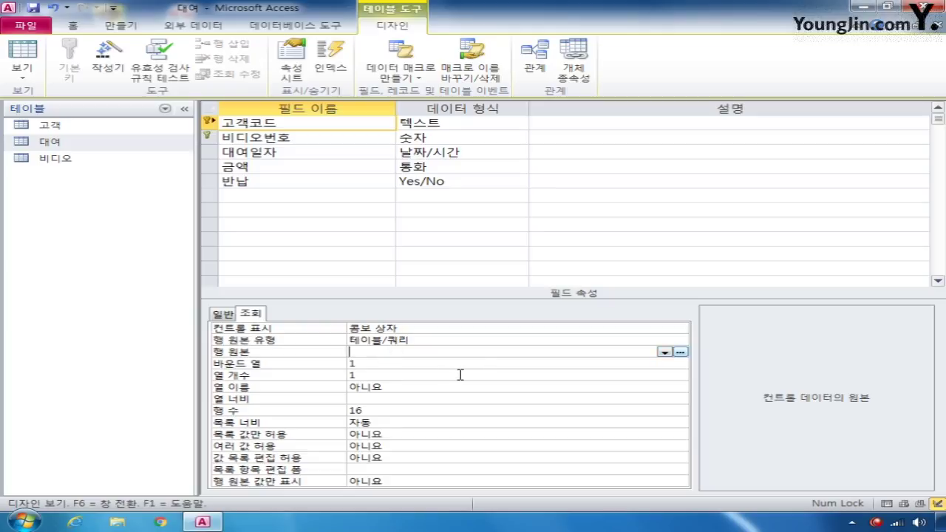
{"action": "left_click", "coordinate": [679, 352]}
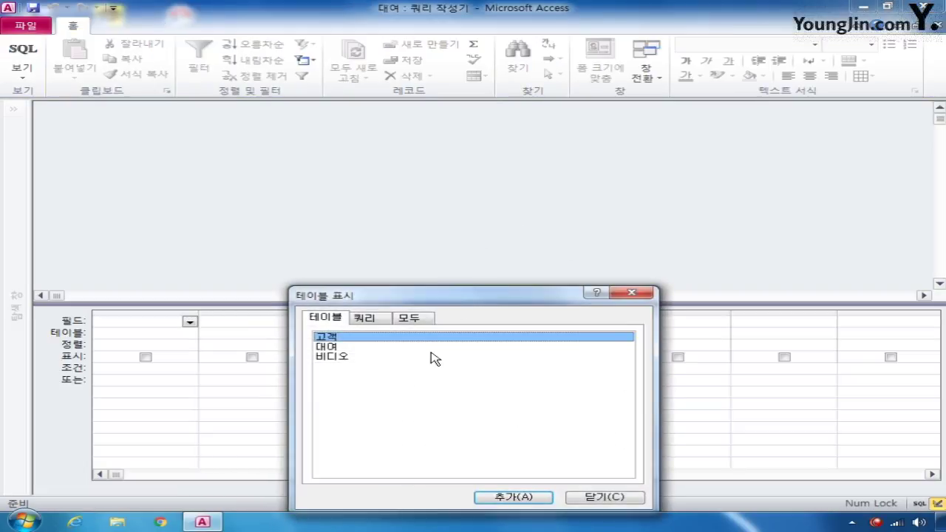
{"action": "left_click", "coordinate": [517, 497]}
{"action": "left_click", "coordinate": [602, 497]}
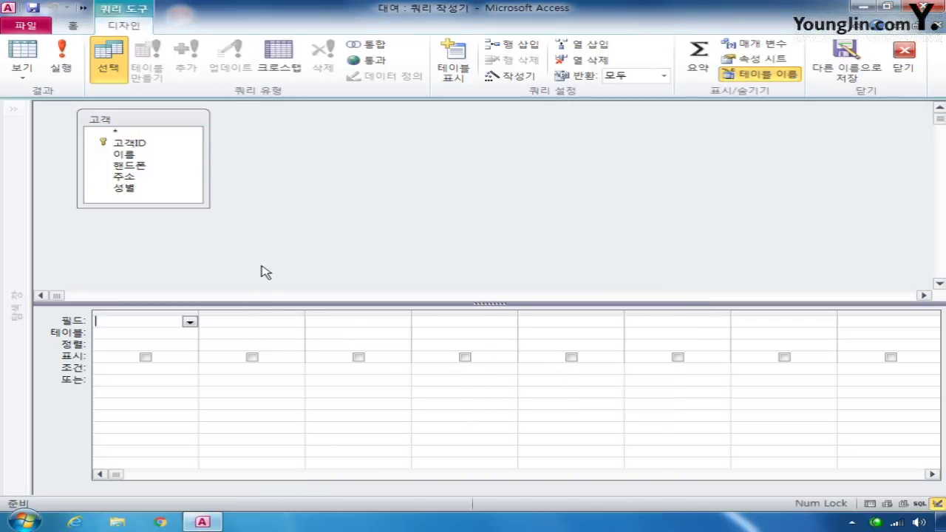
Step: Add the 고객ID, 이름 and 핸드폰 fields to the query and save it as the 고객코드 field's row source (행 원본)
{"action": "double_click", "coordinate": [133, 145]}
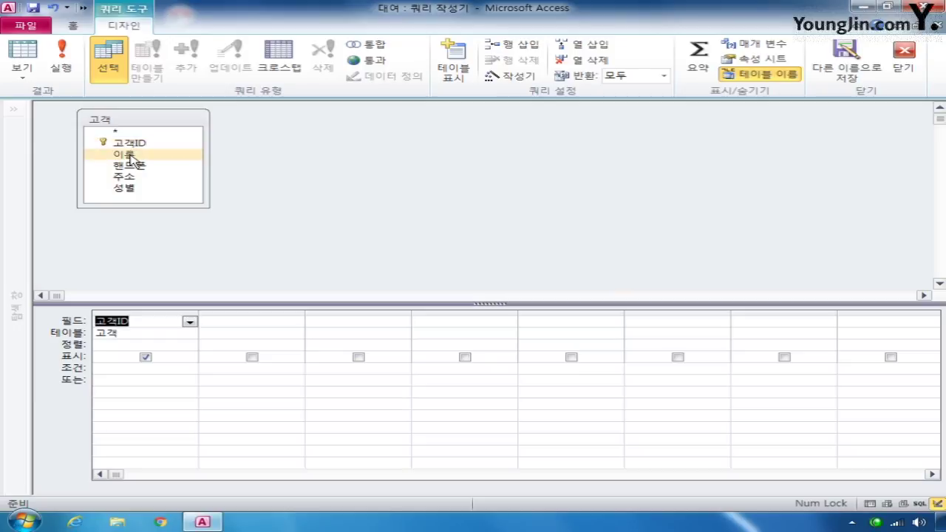
{"action": "double_click", "coordinate": [130, 155]}
{"action": "left_click", "coordinate": [139, 167]}
{"action": "double_click", "coordinate": [139, 167]}
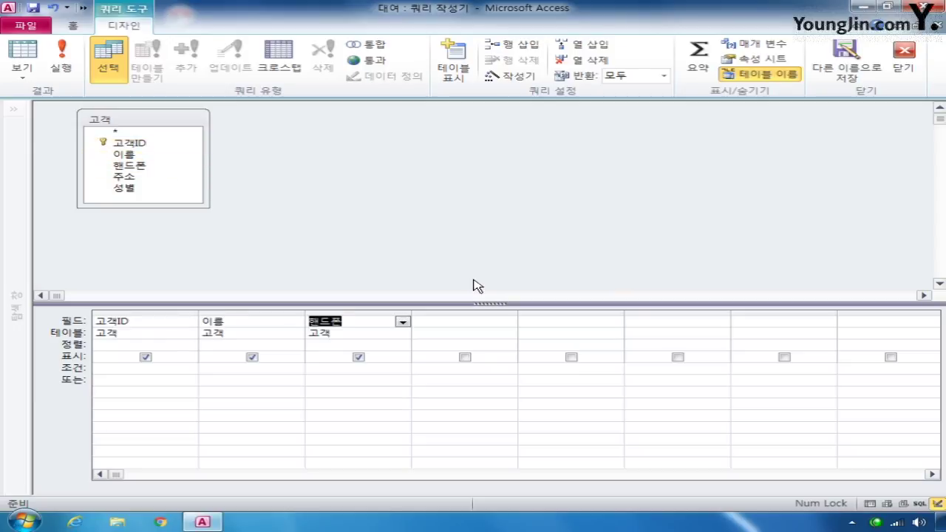
{"action": "left_click", "coordinate": [906, 67]}
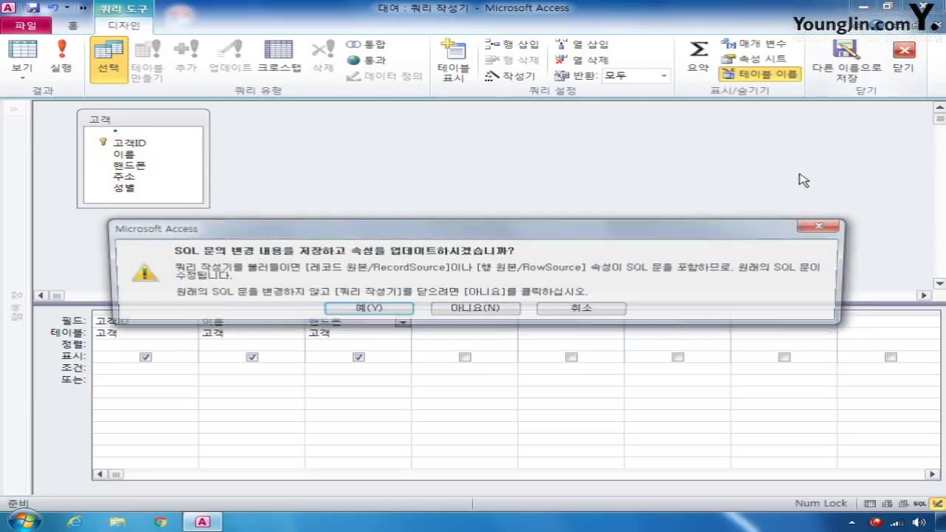
{"action": "left_click", "coordinate": [385, 311]}
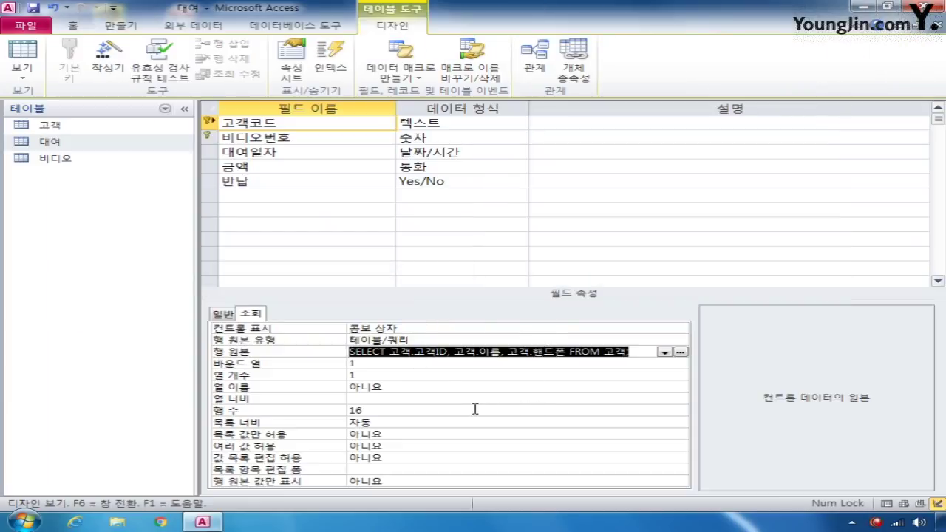
Step: Set the 고객코드 field's column count (열 개수) to 3 and its column widths (열 너비) to 0;2;3 cm
{"action": "left_click_drag", "start_coordinate": [390, 352], "coordinate": [447, 351]}
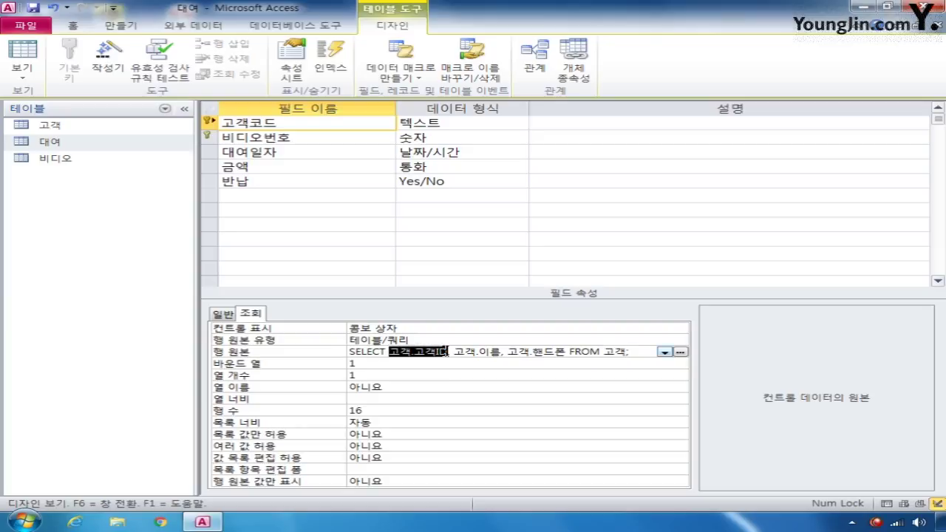
{"action": "left_click", "coordinate": [382, 365]}
{"action": "double_click", "coordinate": [352, 375]}
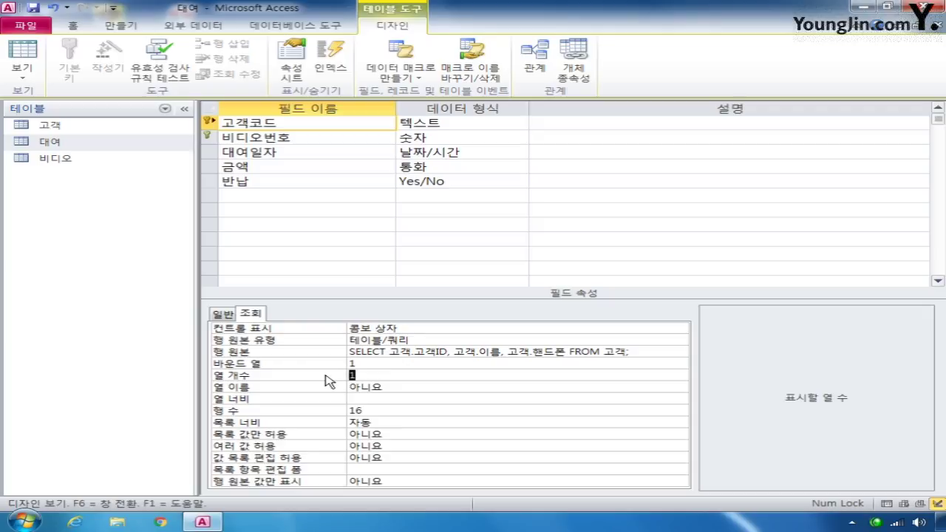
{"action": "type", "text": "3"}
{"action": "left_click", "coordinate": [389, 400]}
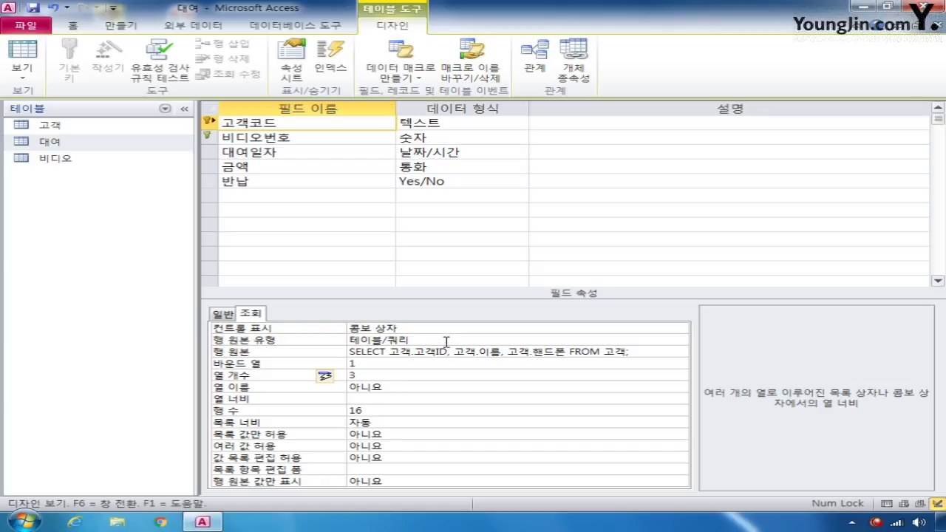
{"action": "type", "text": "0;2;3"}
Step: Set the 고객코드 field's limit to list (목록 값만 허용) to 예, and close the 대여 table with its changes saved
{"action": "double_click", "coordinate": [399, 436]}
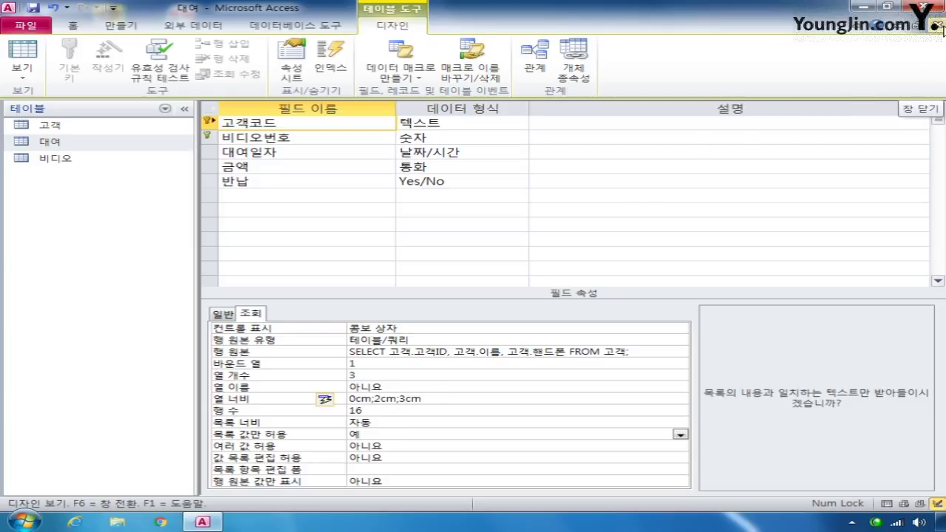
{"action": "left_click", "coordinate": [917, 25]}
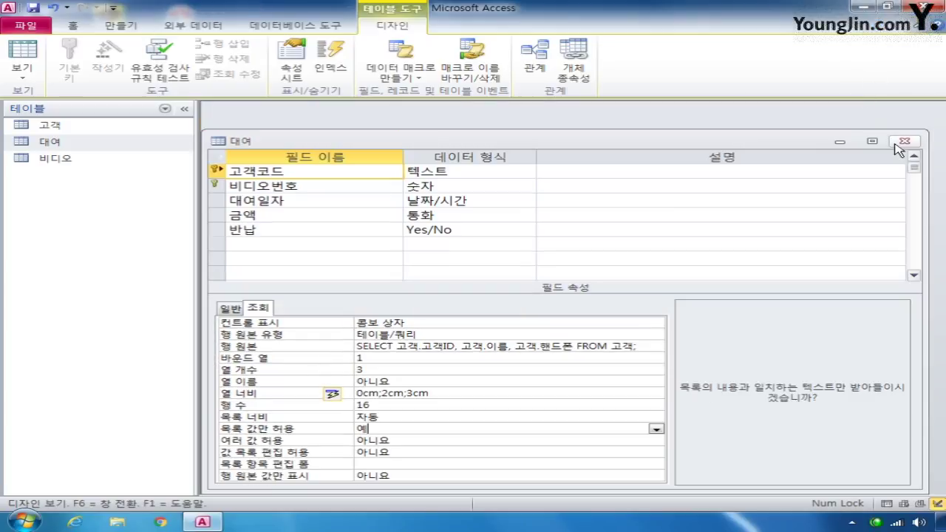
{"action": "left_click", "coordinate": [896, 144]}
{"action": "left_click", "coordinate": [351, 297]}
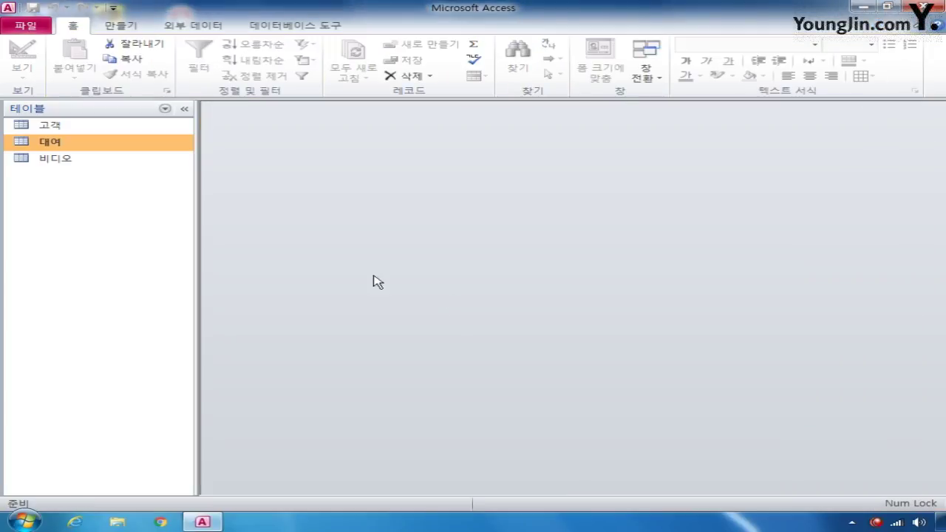
Step: Open the 대여 table in Datasheet View and examine the columns of the 고객코드 drop-down list in the first record
{"action": "double_click", "coordinate": [97, 142]}
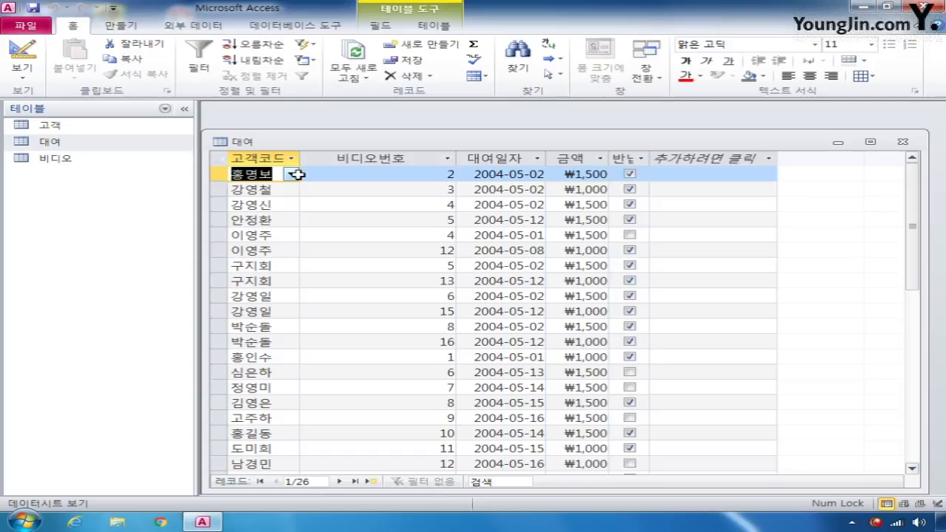
{"action": "left_click", "coordinate": [292, 175]}
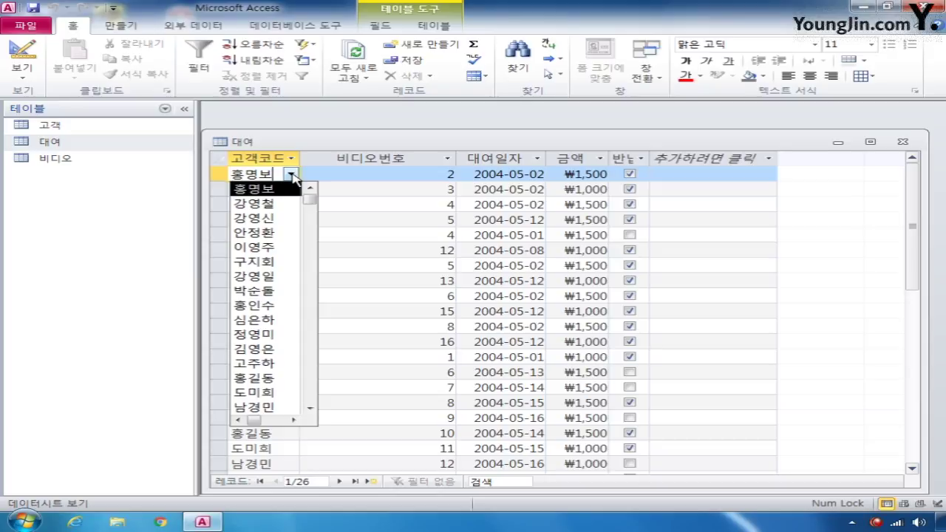
{"action": "left_click", "coordinate": [293, 175]}
{"action": "left_click", "coordinate": [293, 175]}
{"action": "left_click", "coordinate": [294, 421]}
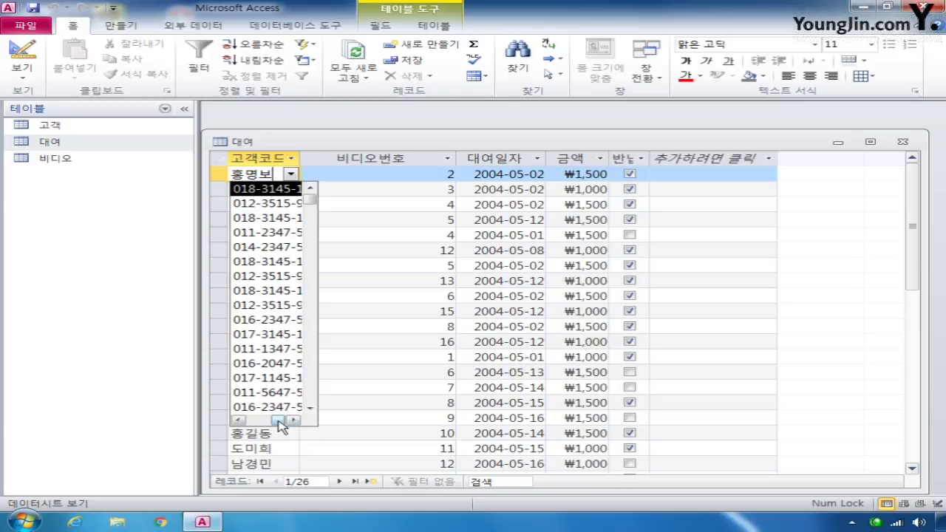
{"action": "left_click_drag", "start_coordinate": [279, 422], "coordinate": [251, 425]}
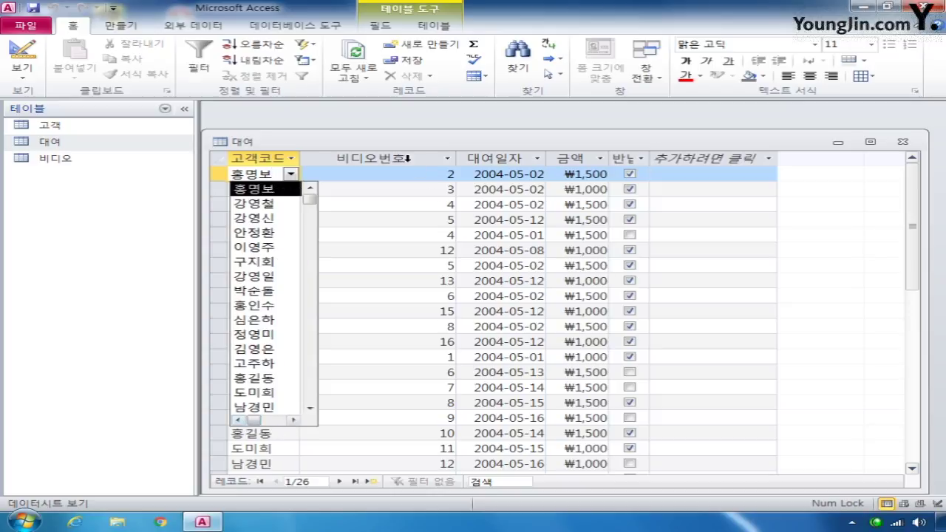
{"action": "left_click_drag", "start_coordinate": [402, 142], "coordinate": [410, 127]}
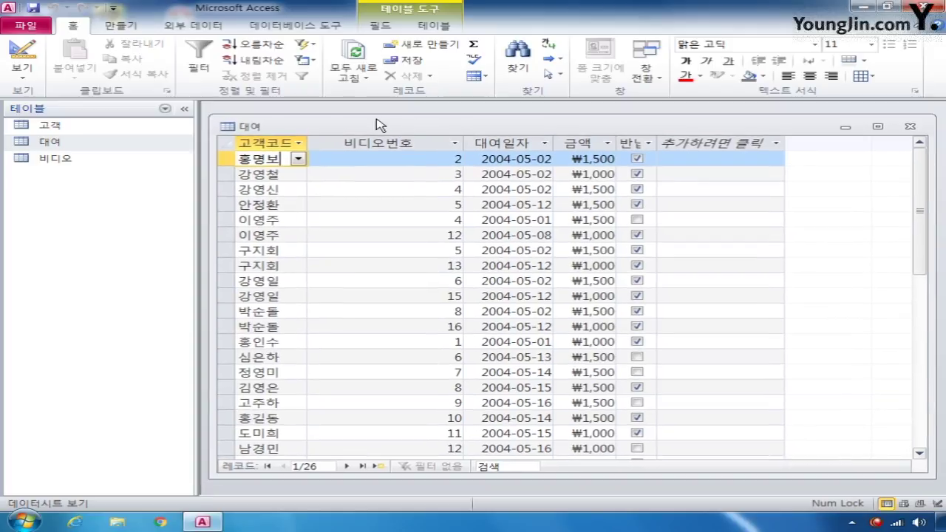
Step: Set the 고객코드 field's list width (목록 너비) to 5 cm in Design View and save the 대여 table, returning to Datasheet View
{"action": "left_click", "coordinate": [30, 58]}
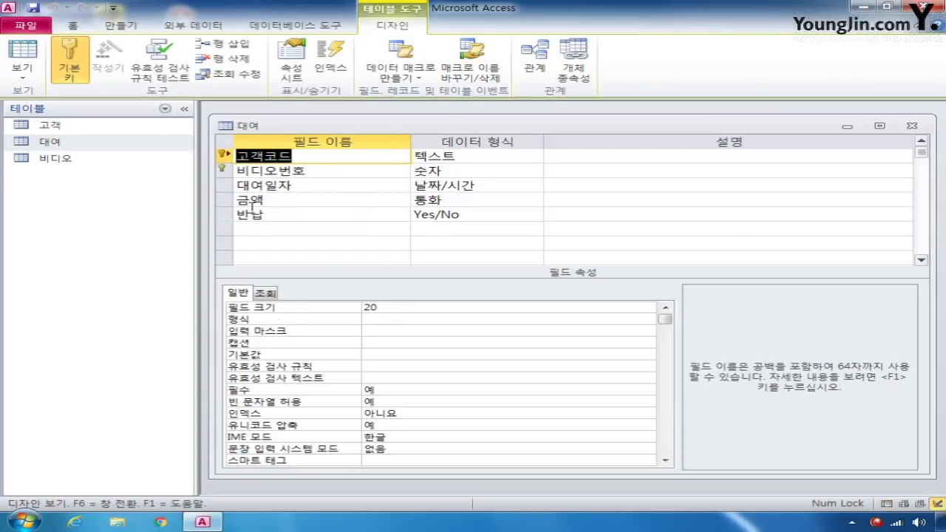
{"action": "left_click", "coordinate": [223, 157]}
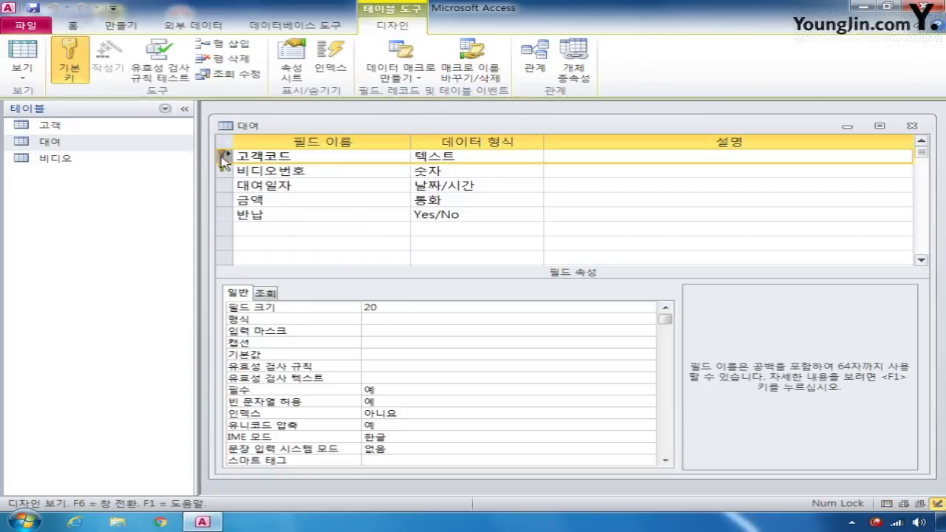
{"action": "left_click", "coordinate": [265, 292]}
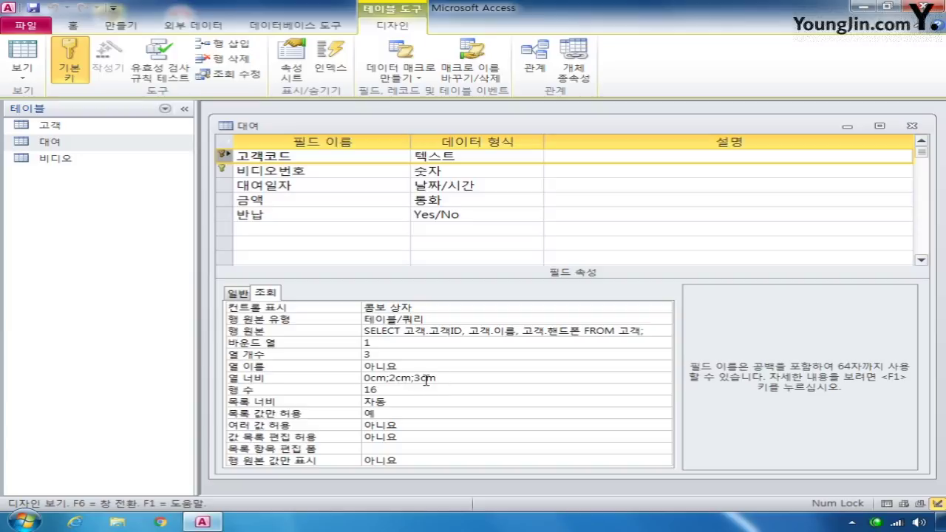
{"action": "left_click", "coordinate": [337, 401]}
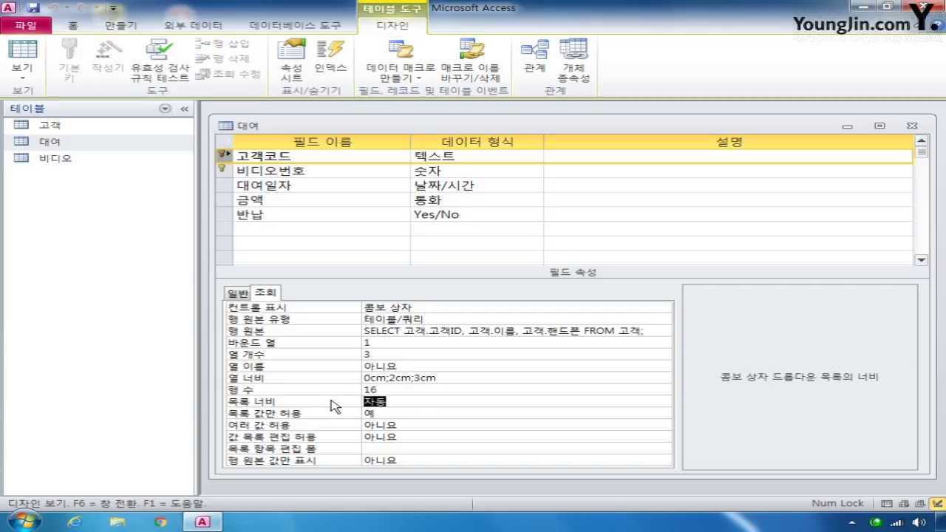
{"action": "type", "text": "5"}
{"action": "left_click", "coordinate": [23, 53]}
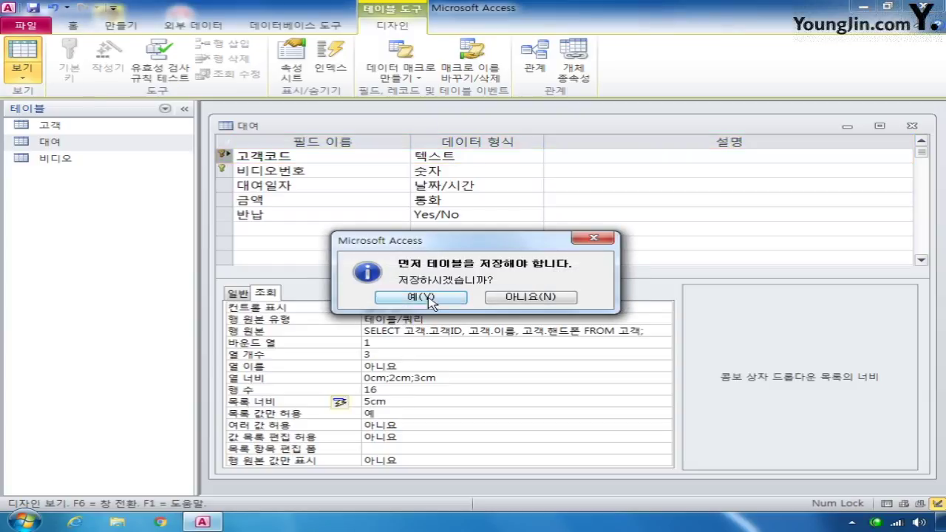
{"action": "left_click", "coordinate": [423, 299]}
Step: Check the width of the first record's 고객코드 drop-down list and close the 대여 table
{"action": "left_click", "coordinate": [298, 159]}
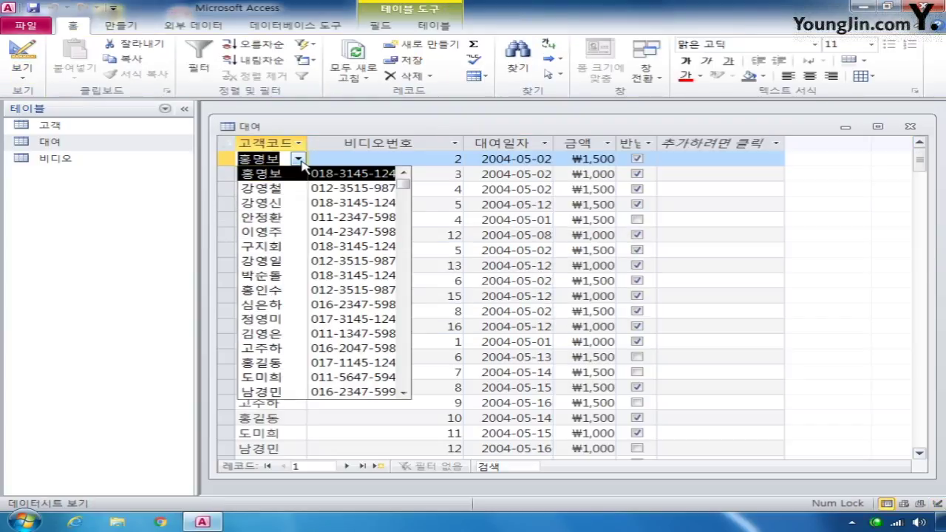
{"action": "left_click", "coordinate": [299, 161]}
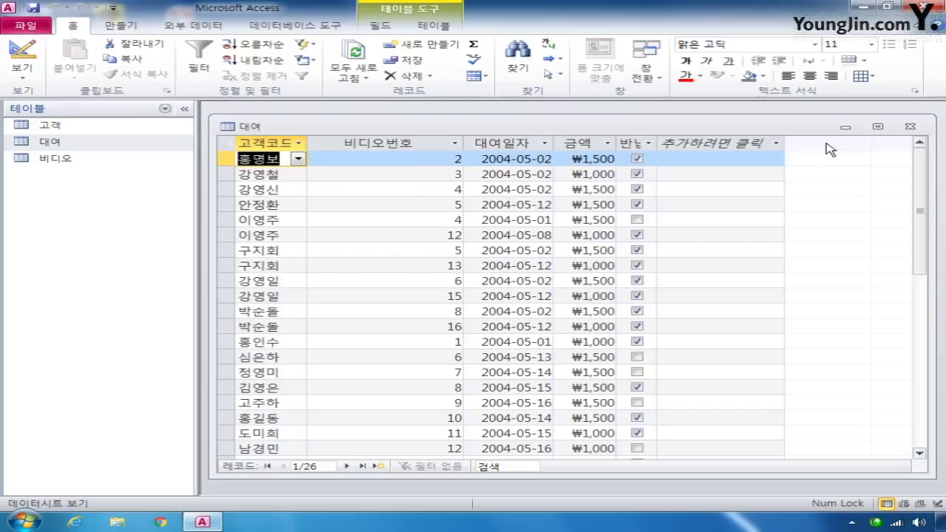
{"action": "left_click", "coordinate": [909, 126]}
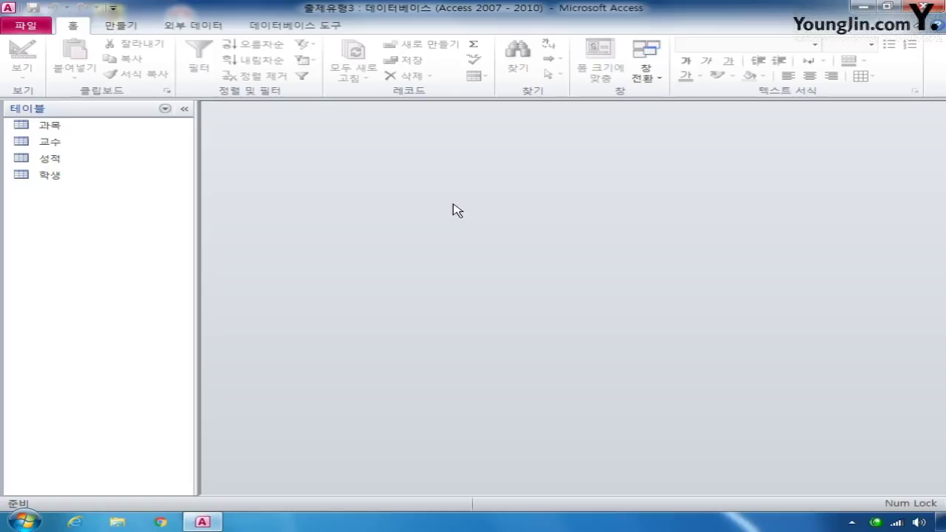
Step: Open the 성적 table of the 출제유형3 database in Design View and move its window slightly upward
{"action": "right_click", "coordinate": [50, 159]}
{"action": "left_click", "coordinate": [100, 186]}
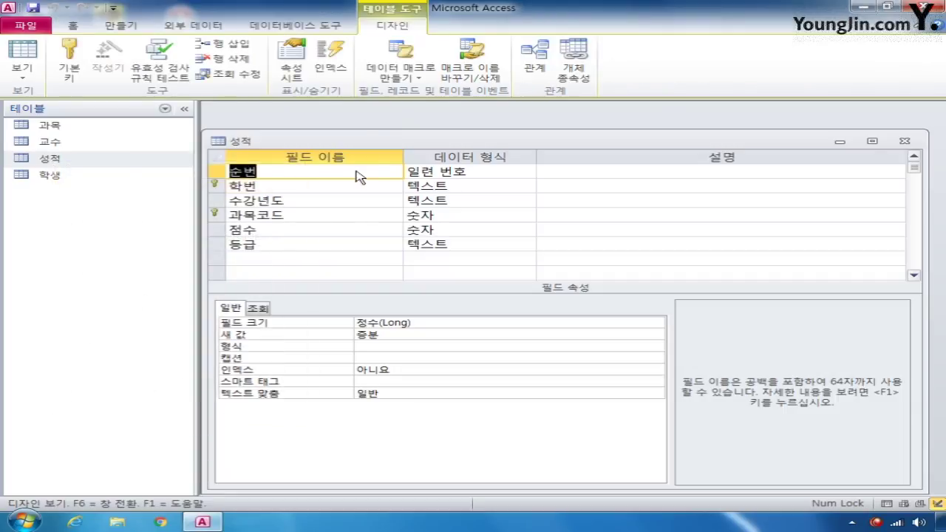
{"action": "left_click_drag", "start_coordinate": [373, 142], "coordinate": [388, 124]}
Step: Set the 등급 field's lookup display control (컨트롤 표시) to a combo box (콤보 상자)
{"action": "left_click", "coordinate": [223, 230]}
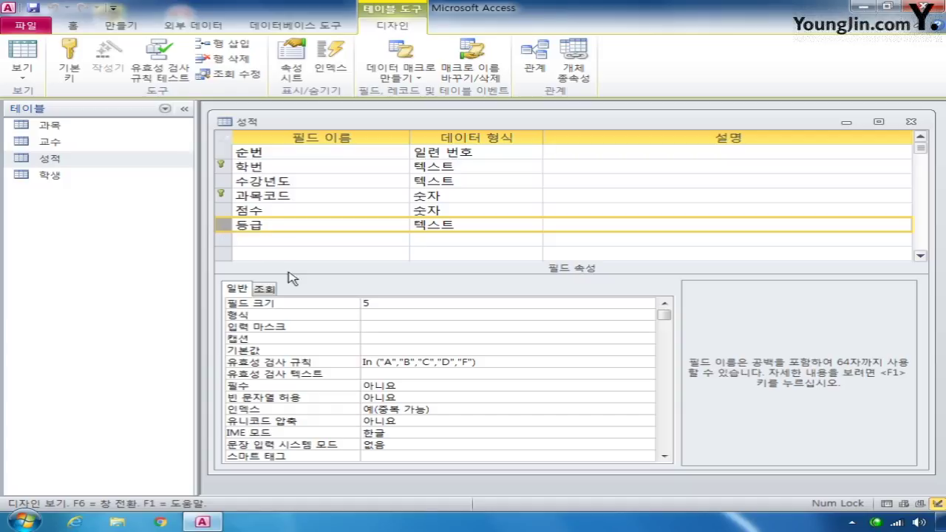
{"action": "left_click", "coordinate": [265, 289]}
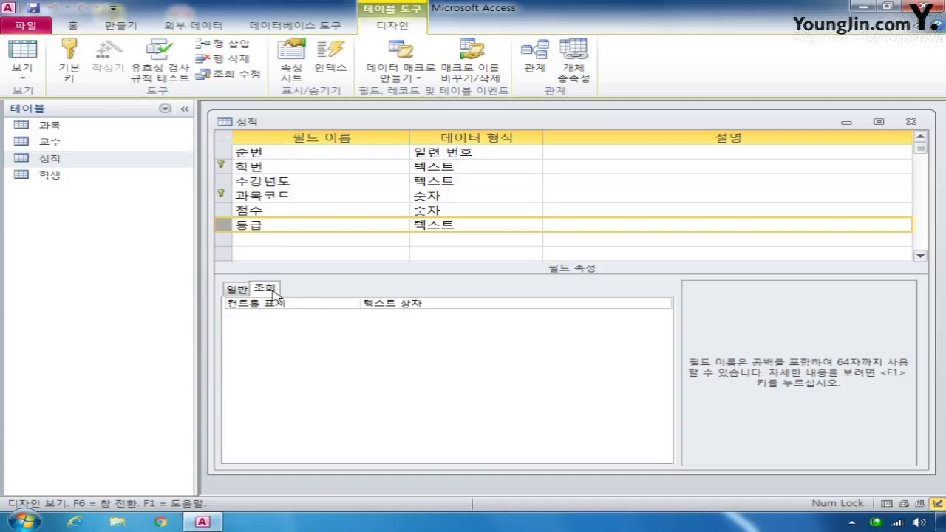
{"action": "left_click", "coordinate": [634, 304]}
{"action": "left_click", "coordinate": [662, 303]}
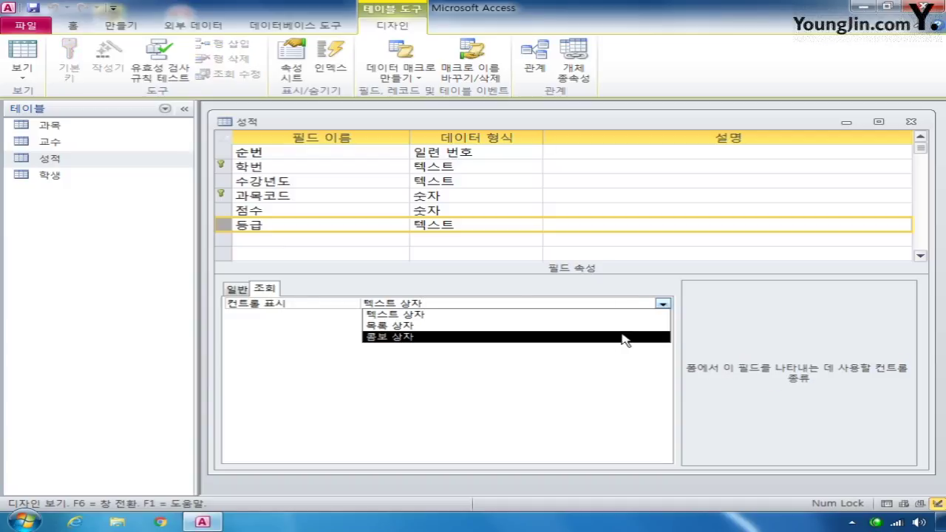
{"action": "left_click", "coordinate": [623, 338]}
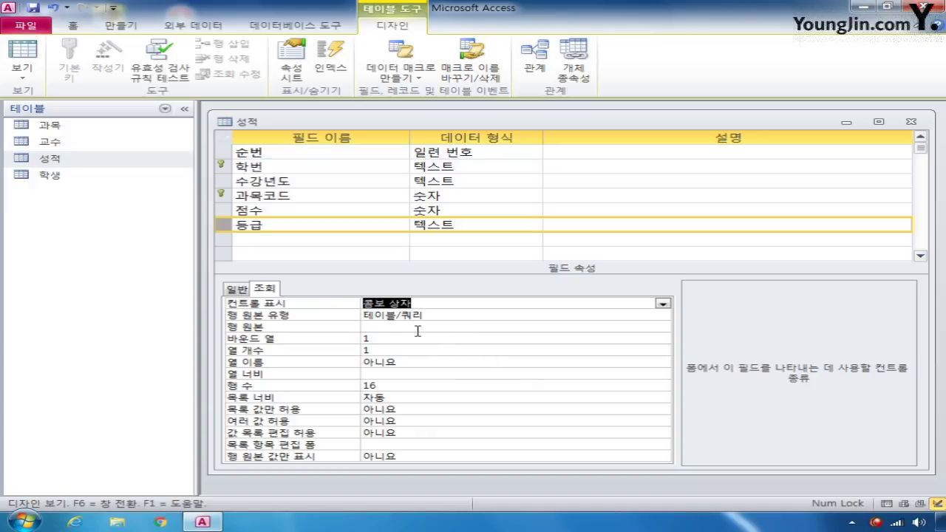
Step: Set the 등급 field's row source type (행 원본 유형) to a value list (값 목록)
{"action": "left_click", "coordinate": [392, 330]}
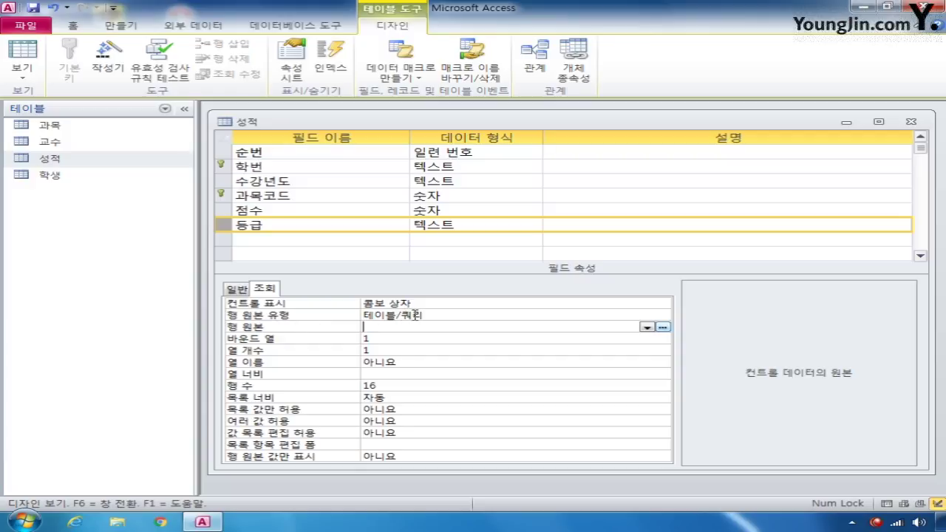
{"action": "left_click", "coordinate": [445, 316]}
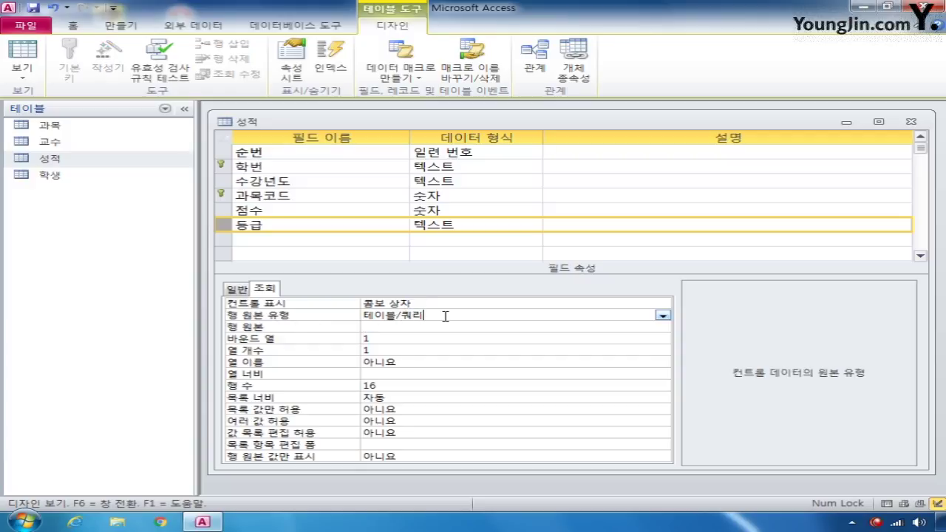
{"action": "left_click", "coordinate": [387, 326]}
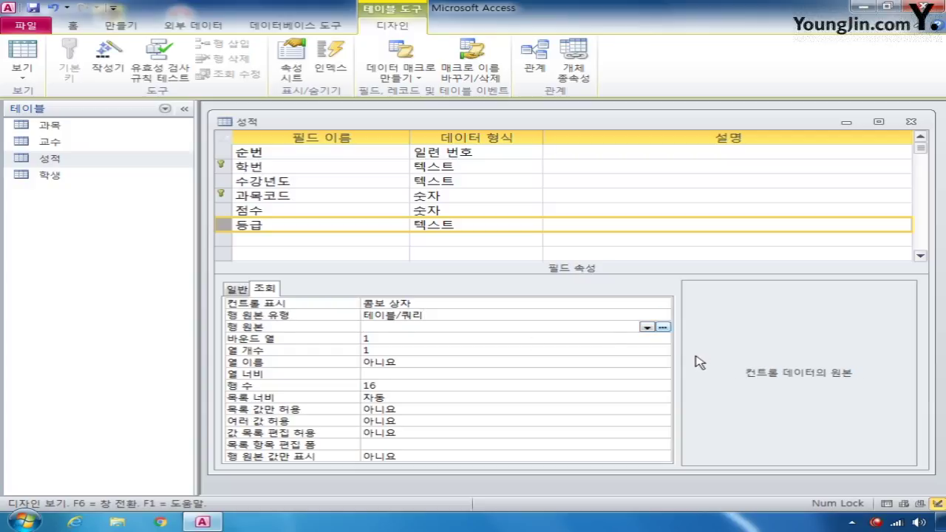
{"action": "left_click", "coordinate": [568, 315]}
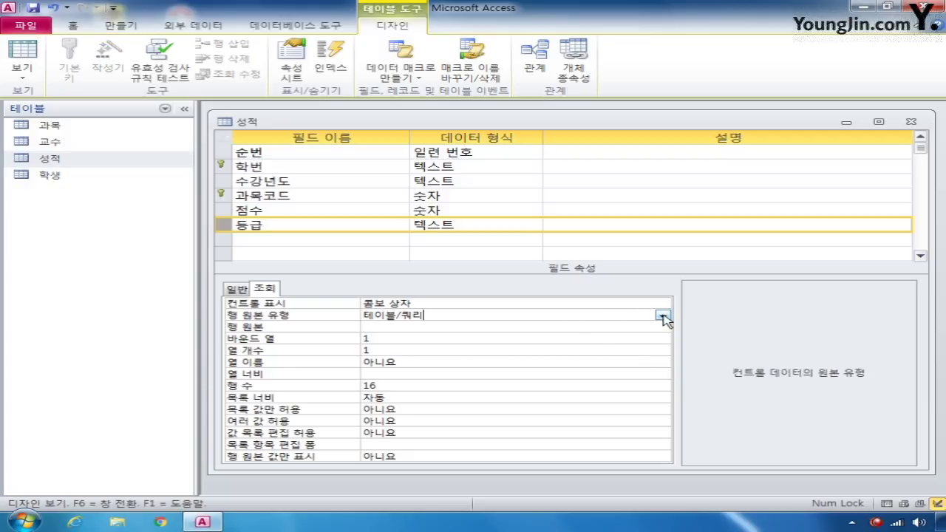
{"action": "left_click", "coordinate": [663, 316]}
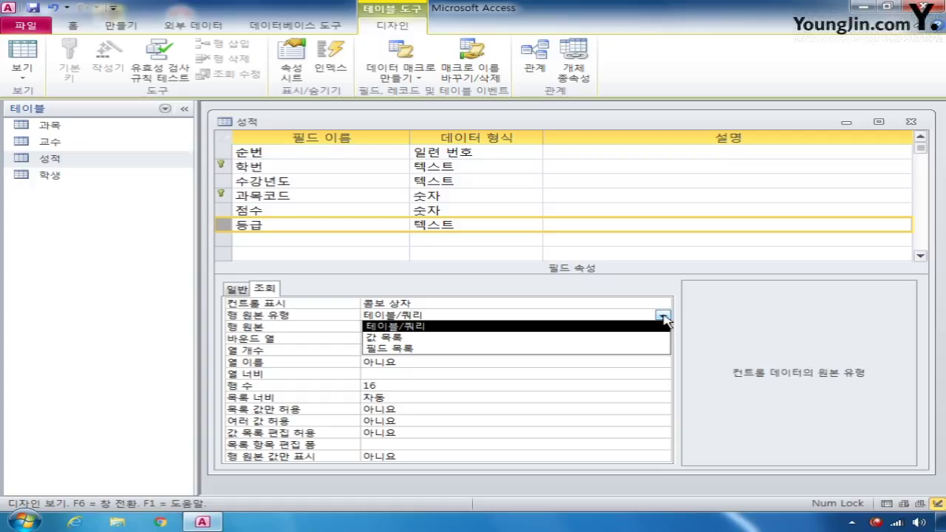
{"action": "left_click", "coordinate": [582, 338]}
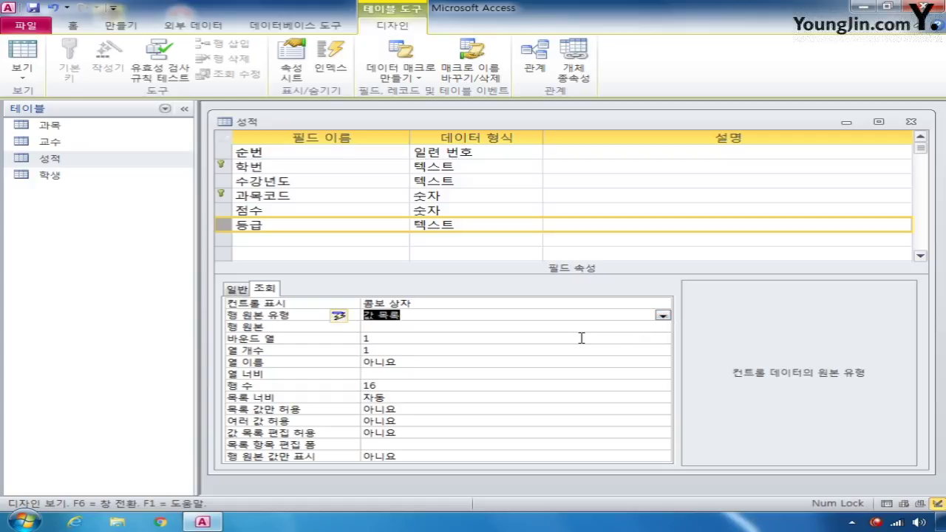
Step: Enter A;B;C;D;F as the 등급 field's row source (행 원본)
{"action": "left_click", "coordinate": [478, 326]}
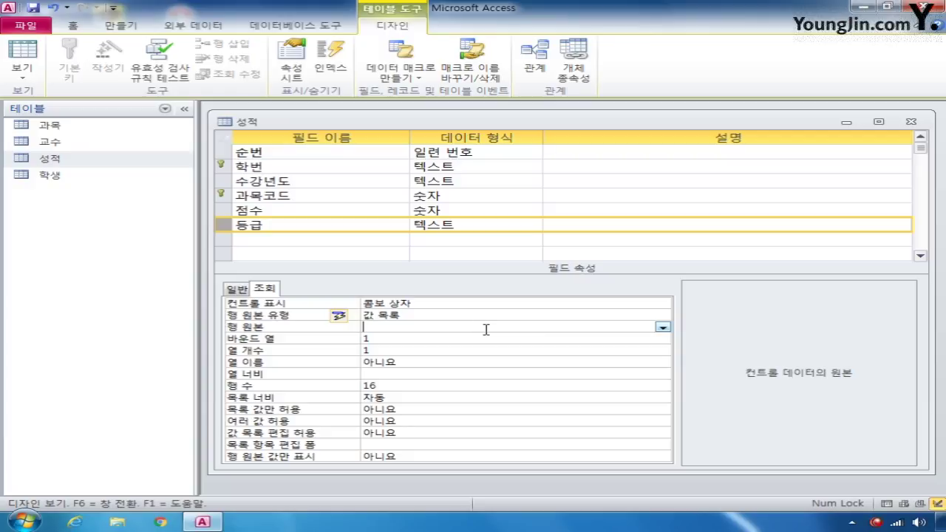
{"action": "key", "text": "Caps_Lock"}
{"action": "type", "text": "ㅁ"}
{"action": "key", "text": "Hangul"}
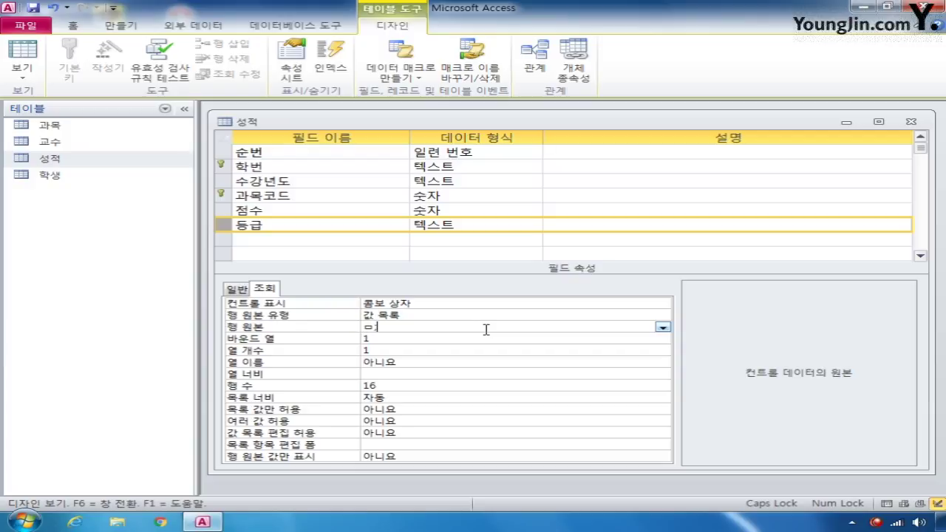
{"action": "key", "text": "BackSpace"}
{"action": "key", "text": "BackSpace"}
{"action": "type", "text": "A;B;C;D;F"}
Step: Set the 등급 field's limit to list (목록 값만 허용) to 예, and close the 성적 table with its changes saved
{"action": "left_click", "coordinate": [406, 408]}
{"action": "left_click", "coordinate": [662, 410]}
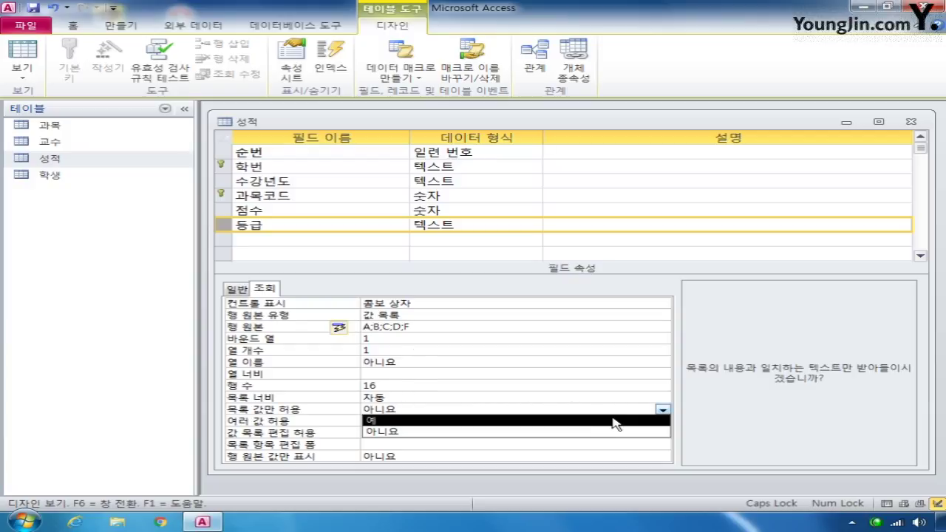
{"action": "left_click", "coordinate": [597, 421]}
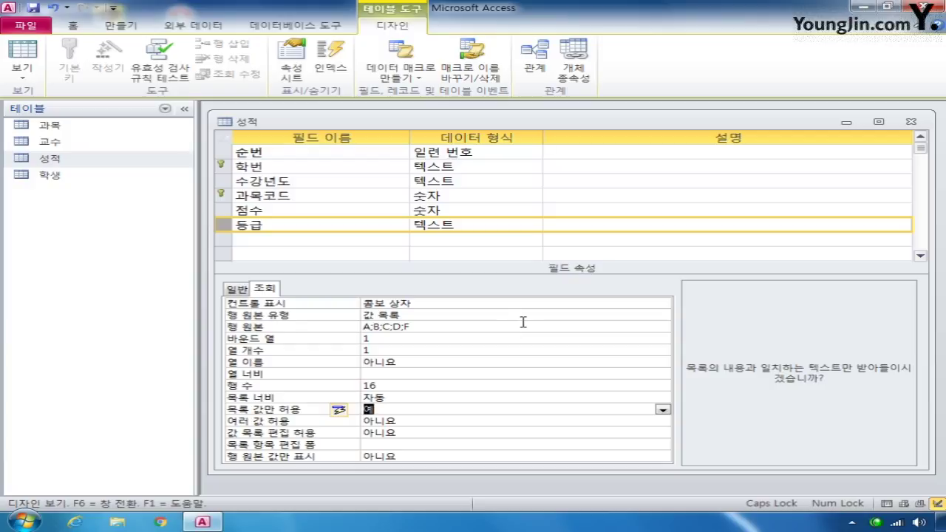
{"action": "left_click", "coordinate": [908, 122]}
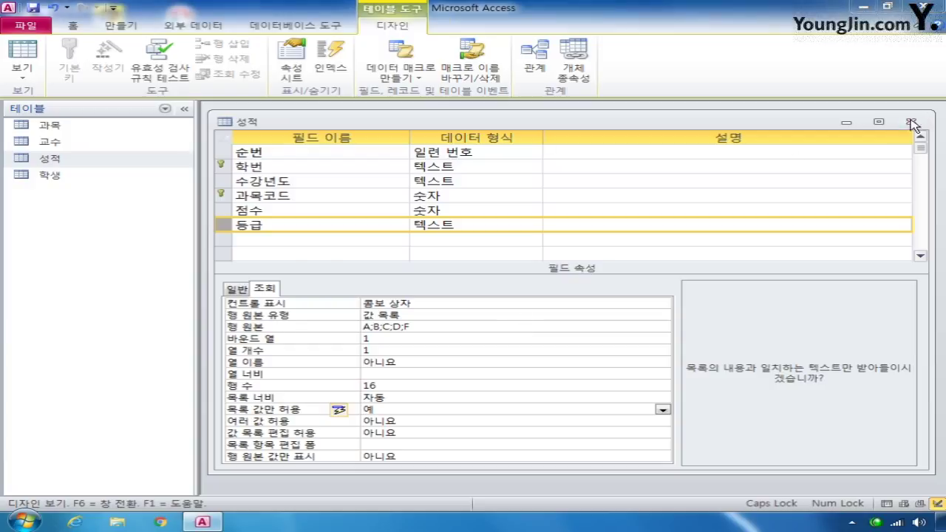
{"action": "left_click", "coordinate": [369, 298]}
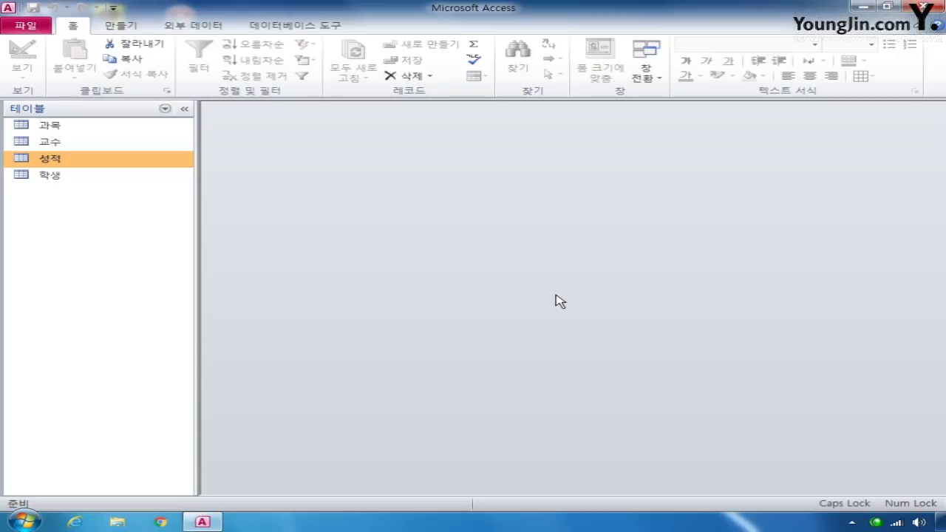